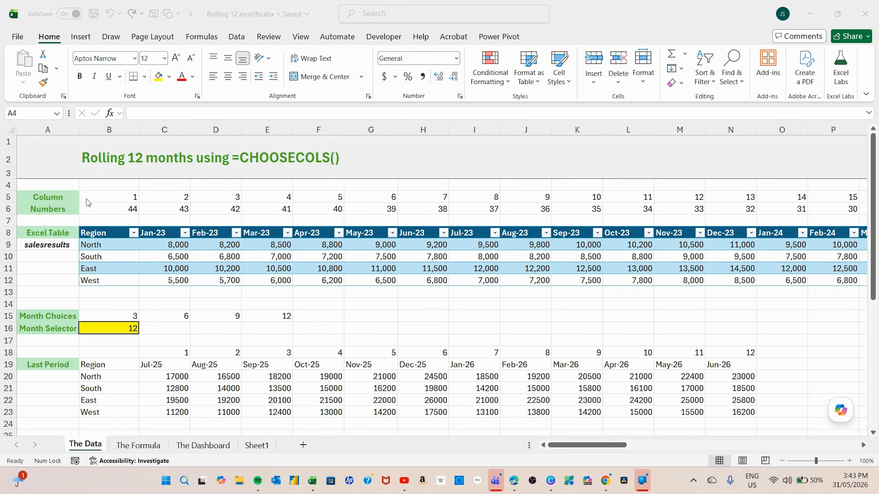
# - Examine the ascending and descending column numbers in rows 5 and 6 above the sales table, across its full width
pyautogui.click(52, 195)
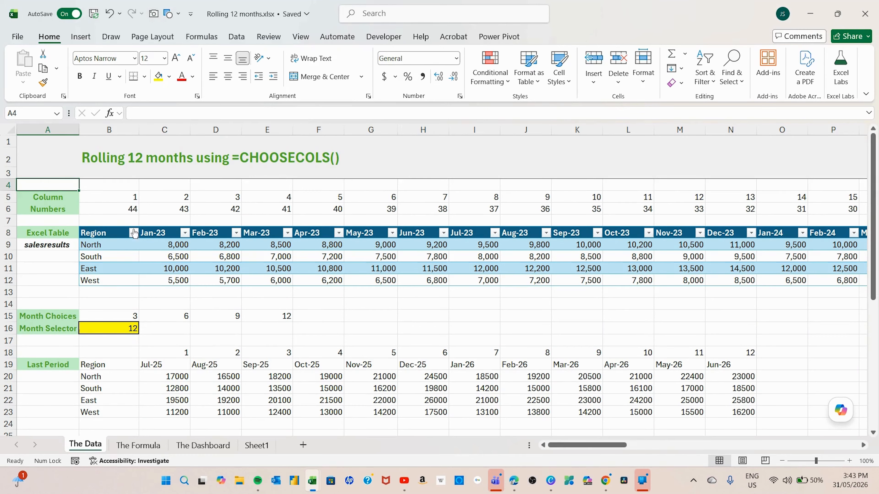
pyautogui.moveTo(122, 200); pyautogui.dragTo(710, 203)
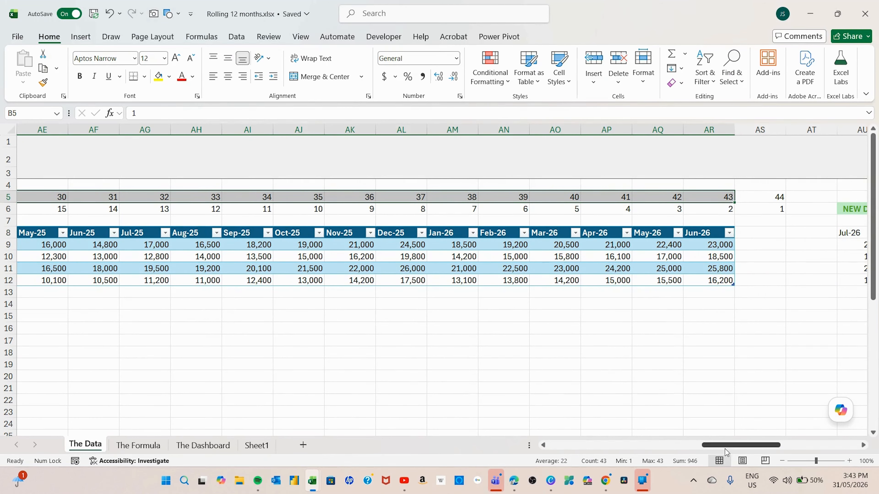
pyautogui.moveTo(721, 447); pyautogui.dragTo(739, 445)
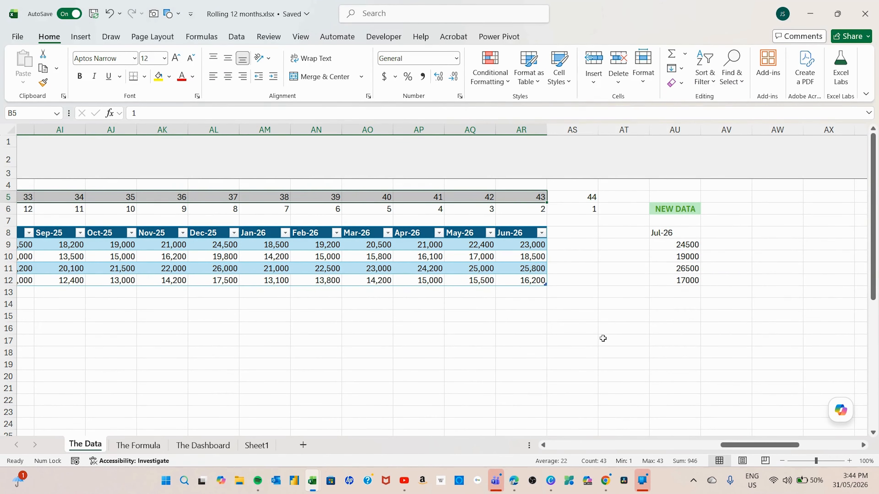
pyautogui.click(589, 210)
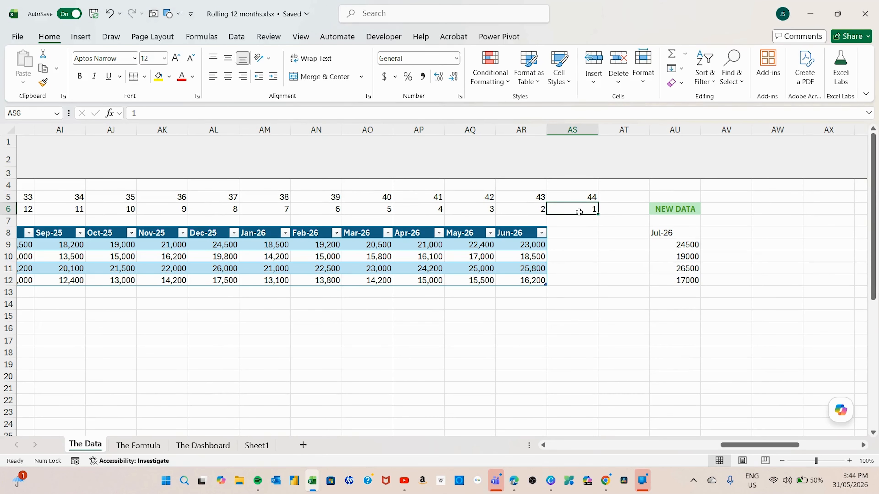
pyautogui.moveTo(579, 209); pyautogui.dragTo(104, 210)
pyautogui.click(112, 205)
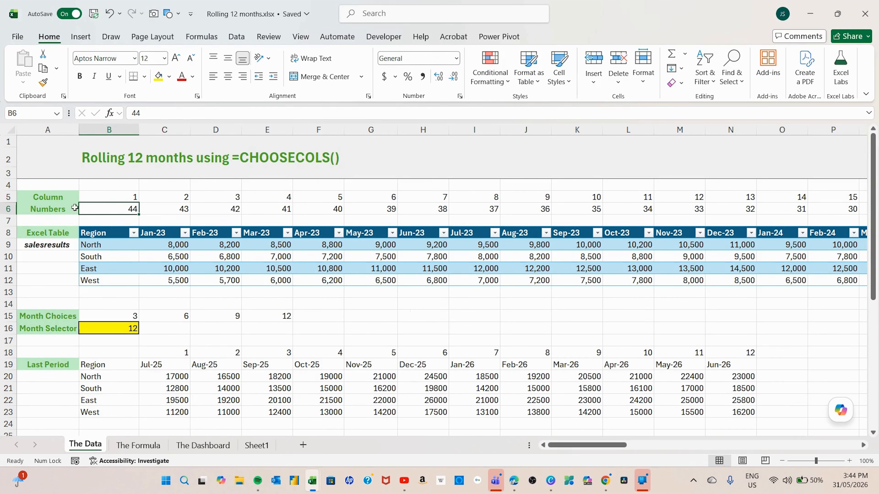
# - Select the salesresults table by its name and review its extent and header row
pyautogui.click(93, 234)
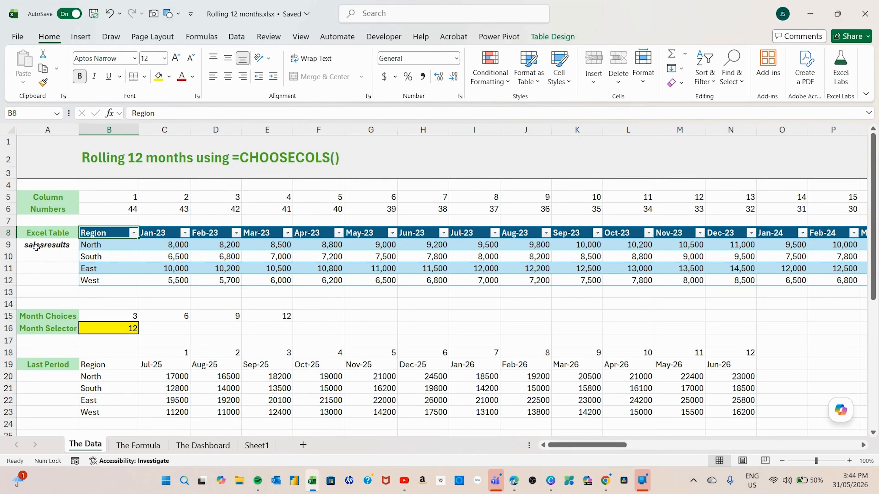
pyautogui.click(38, 247)
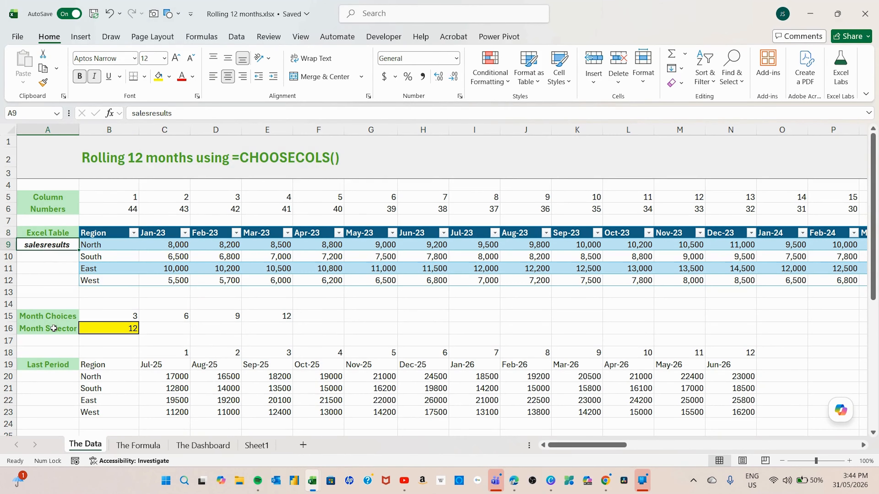
pyautogui.click(57, 113)
pyautogui.click(28, 127)
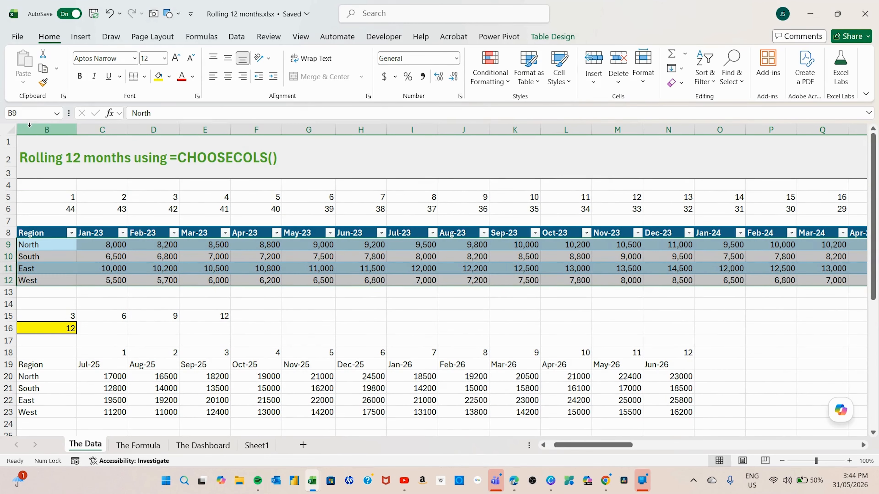
pyautogui.moveTo(599, 446); pyautogui.dragTo(551, 450)
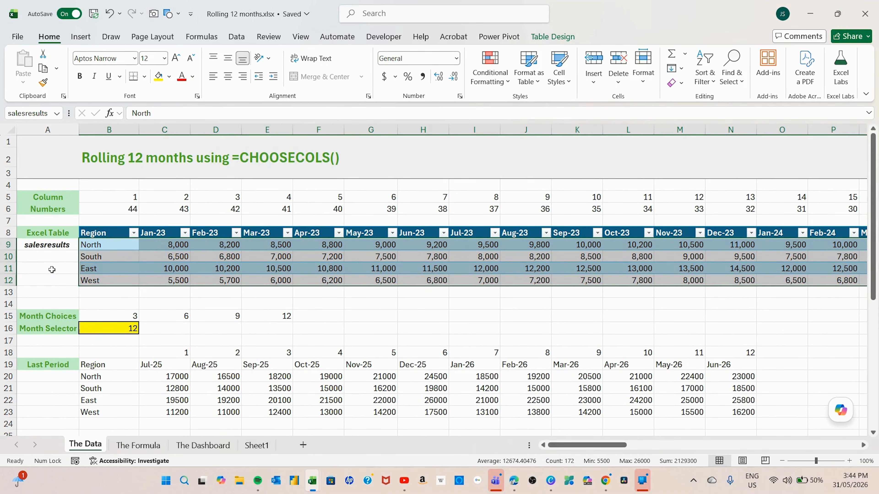
pyautogui.click(49, 258)
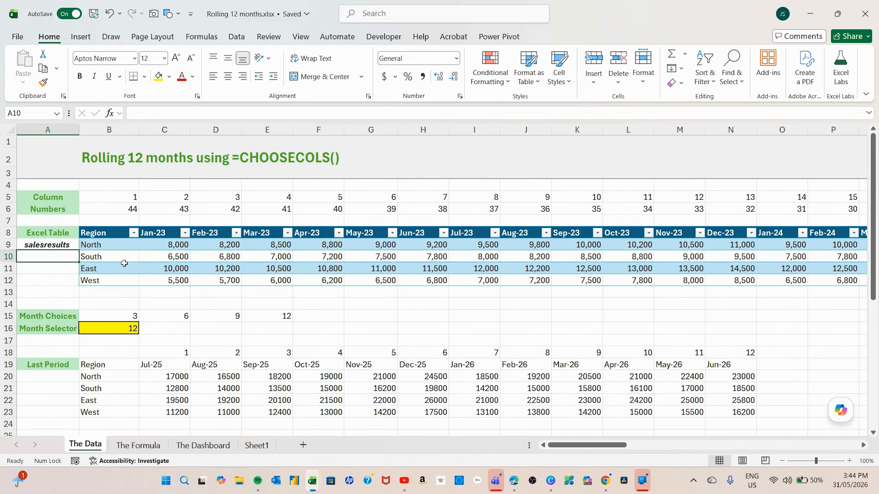
pyautogui.click(106, 234)
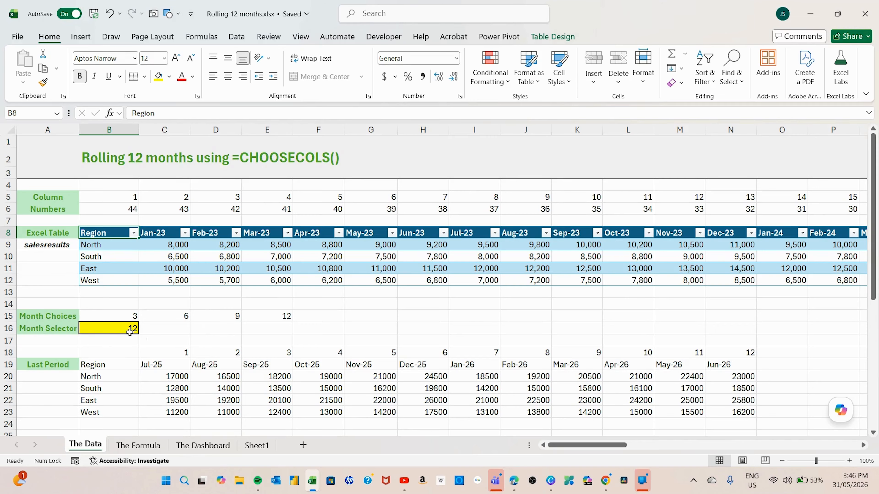
# - Review the month choices in B15:E15 and the options offered by the Month Selector in B16
pyautogui.click(103, 317)
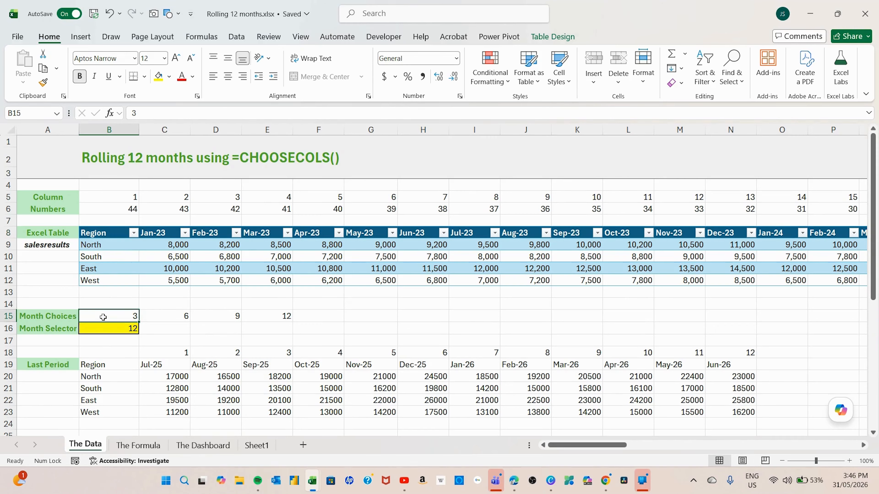
pyautogui.moveTo(103, 316); pyautogui.dragTo(255, 318)
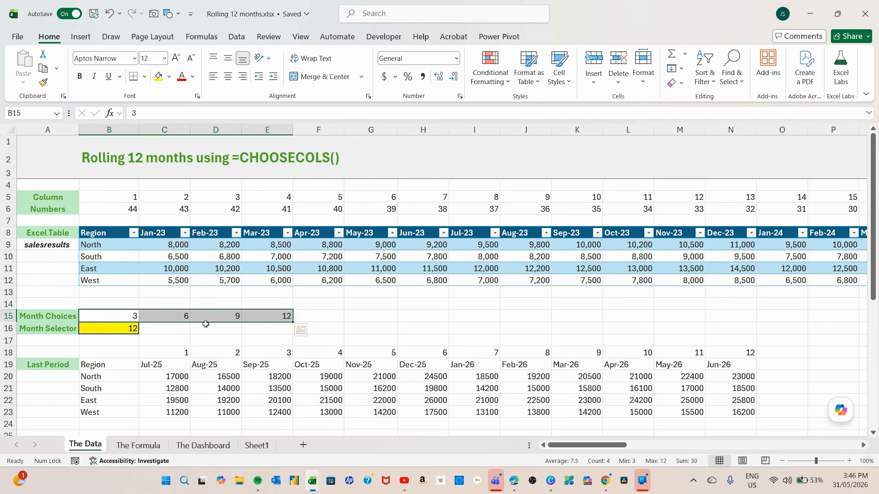
pyautogui.click(133, 333)
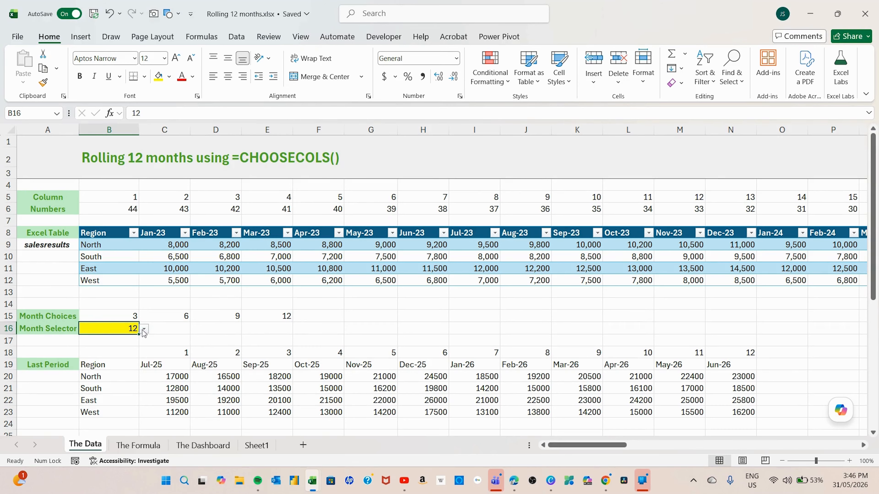
pyautogui.click(144, 329)
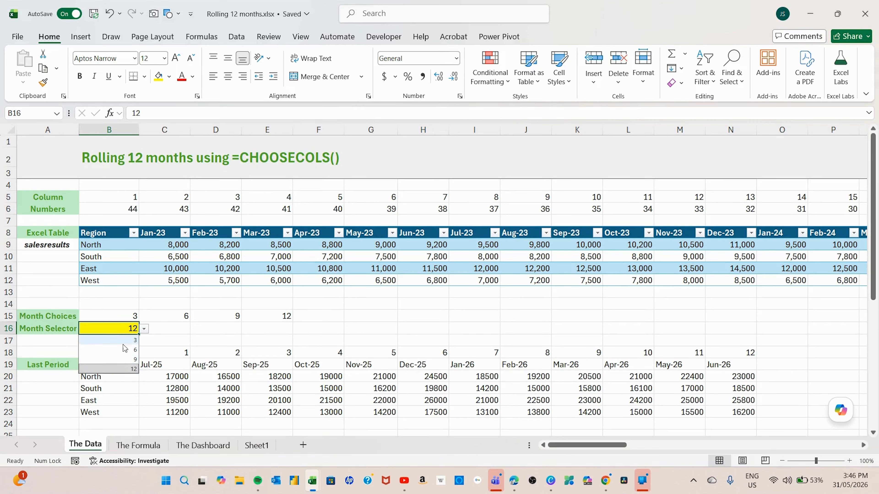
pyautogui.click(194, 329)
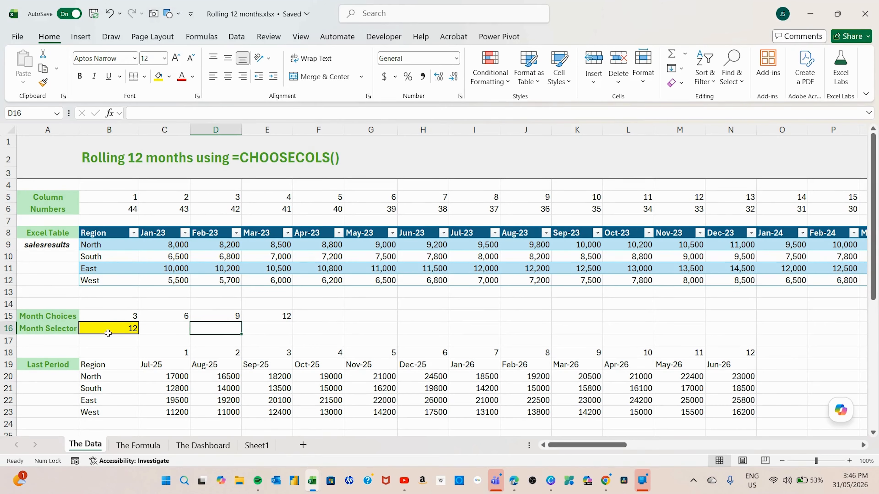
pyautogui.click(111, 326)
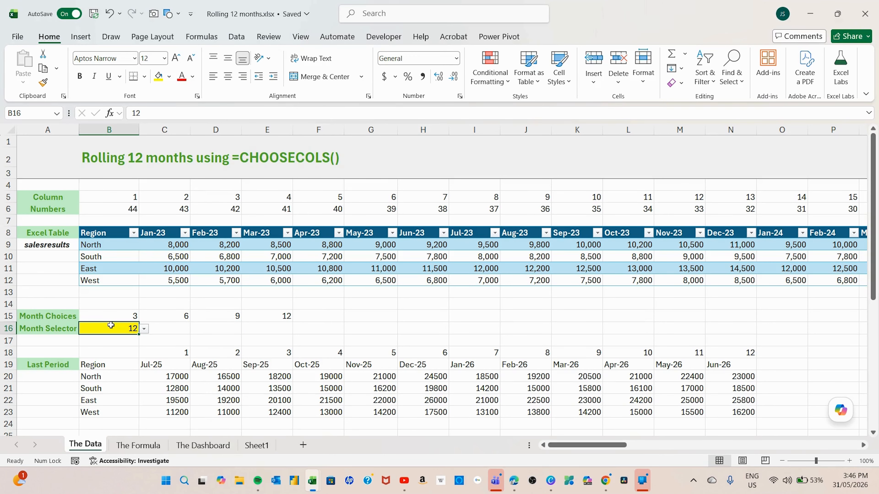
# - Select the Last Period and Previous Period result blocks in turn to inspect their CHOOSECOLS formulas
pyautogui.scroll(-1, 114, 375)
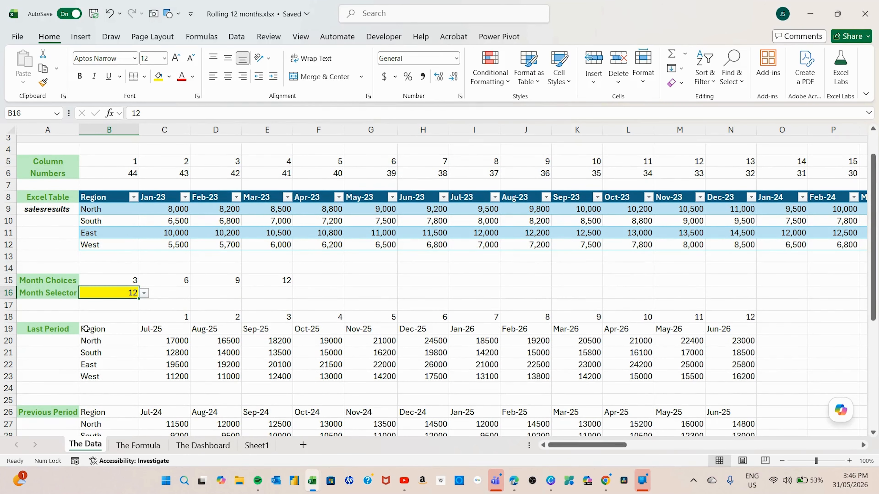
pyautogui.moveTo(106, 331); pyautogui.dragTo(720, 376)
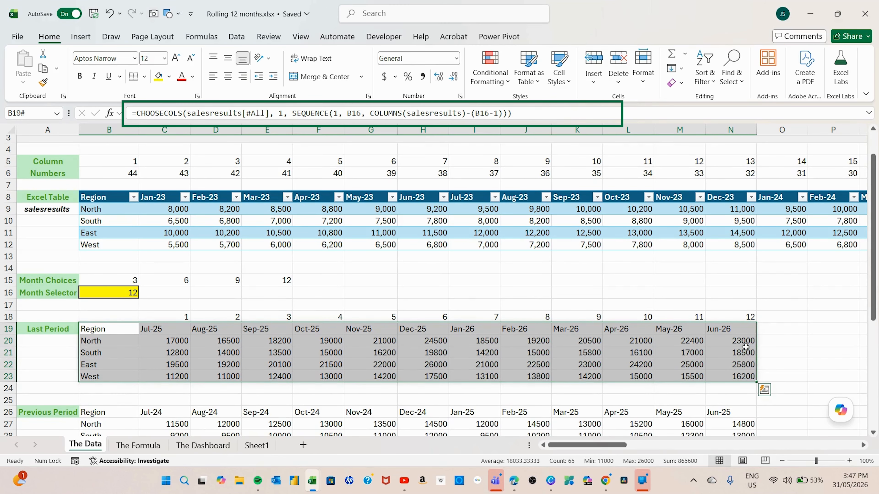
pyautogui.scroll(-2, 554, 326)
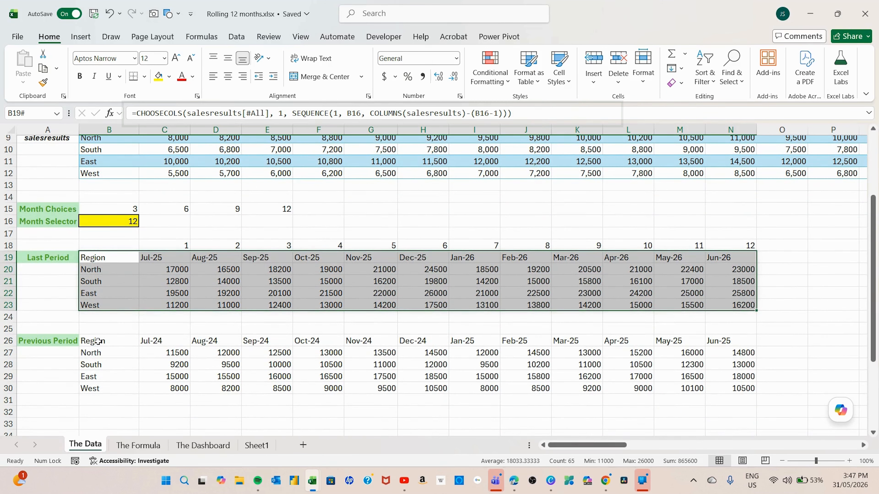
pyautogui.click(98, 342)
pyautogui.moveTo(98, 341)
pyautogui.mouseDown()
pyautogui.moveTo(107, 378)
pyautogui.moveTo(689, 367)
pyautogui.moveTo(720, 394)
pyautogui.mouseUp()
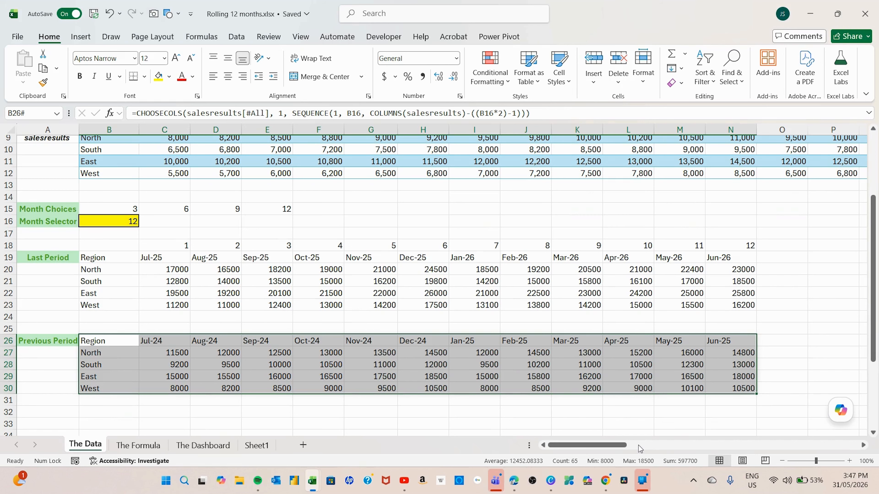
pyautogui.click(139, 190)
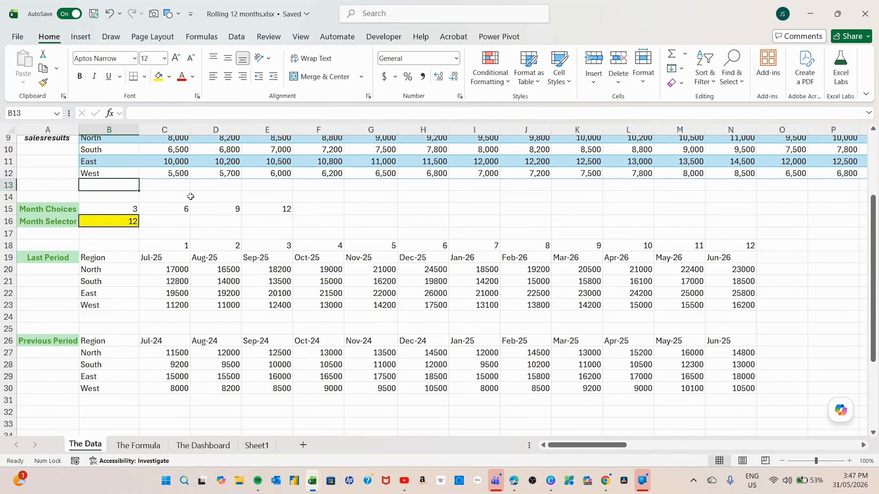
# - Review the sales table's month headers starting at Jan-23, along with the Last Period formula in B19
pyautogui.scroll(3, 190, 196)
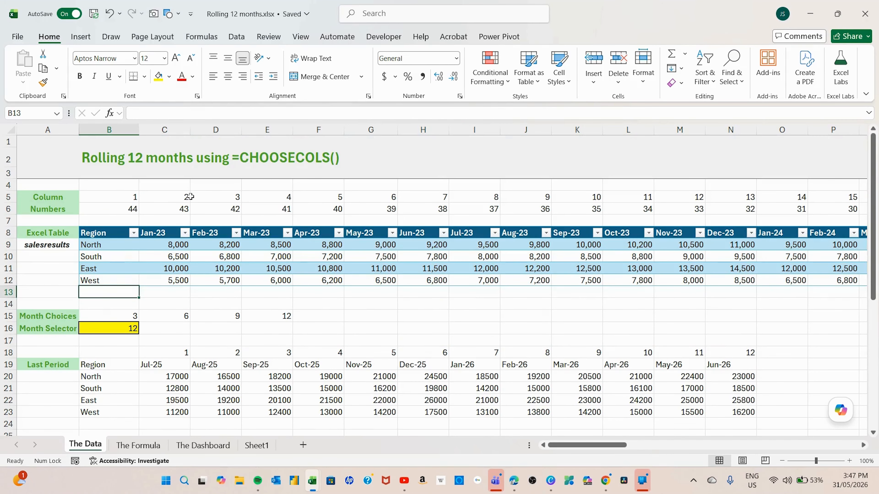
pyautogui.click(161, 235)
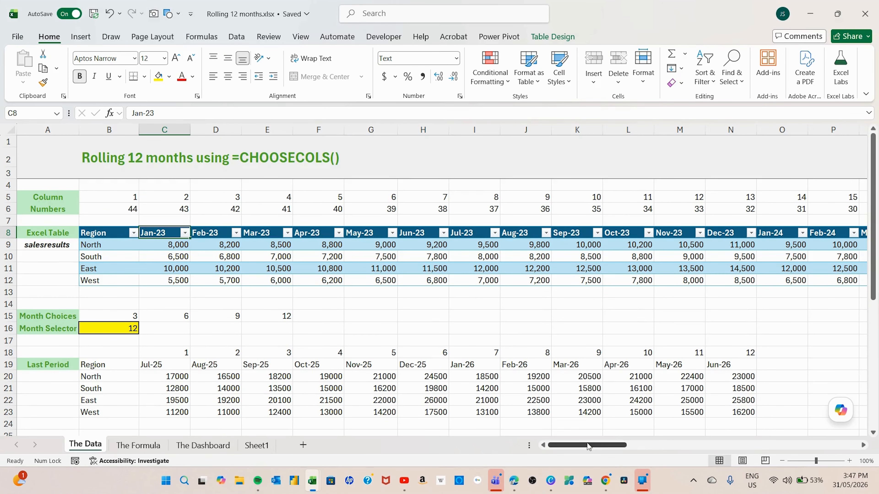
pyautogui.moveTo(588, 446); pyautogui.dragTo(558, 466)
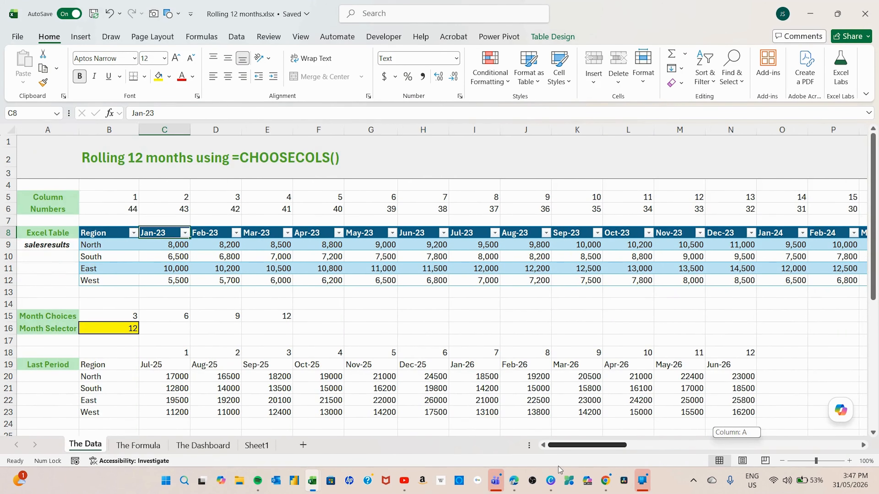
pyautogui.click(302, 341)
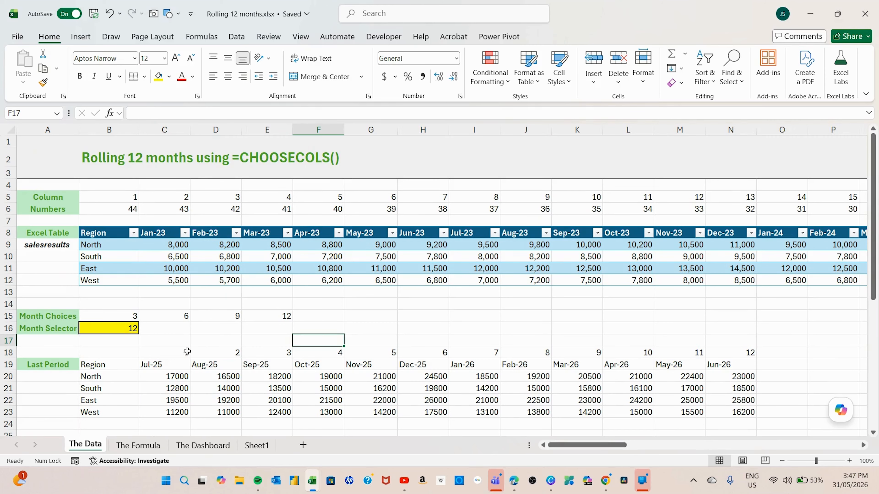
pyautogui.click(117, 366)
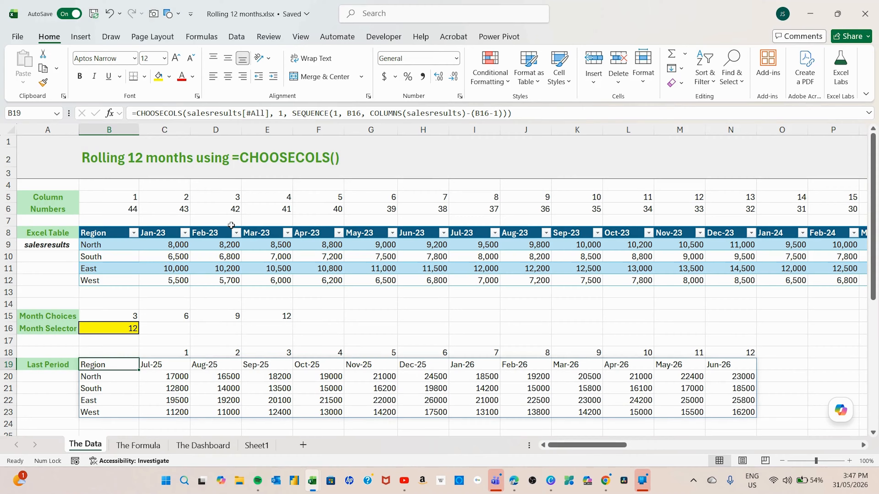
# - Highlight the Region column of the sales table and check where the monthly figures begin
pyautogui.moveTo(105, 231); pyautogui.dragTo(106, 281)
pyautogui.moveTo(116, 229); pyautogui.dragTo(142, 231)
pyautogui.click(133, 233)
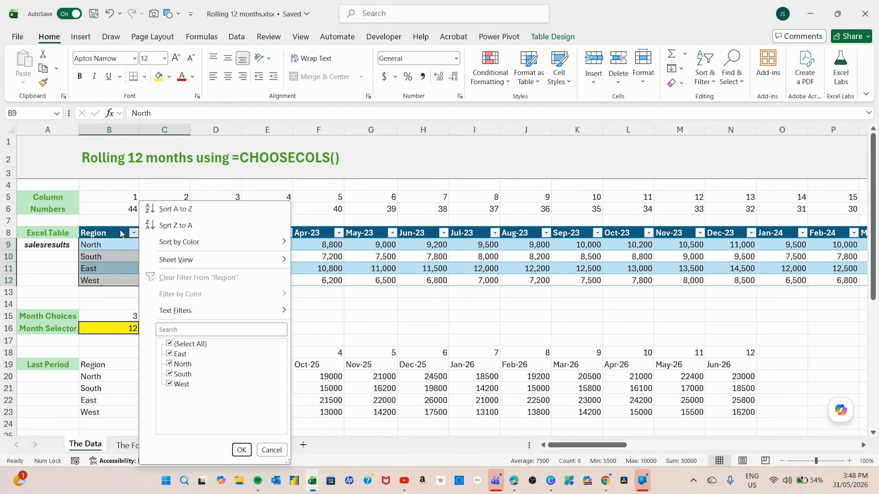
pyautogui.press('Escape')
pyautogui.click(114, 216)
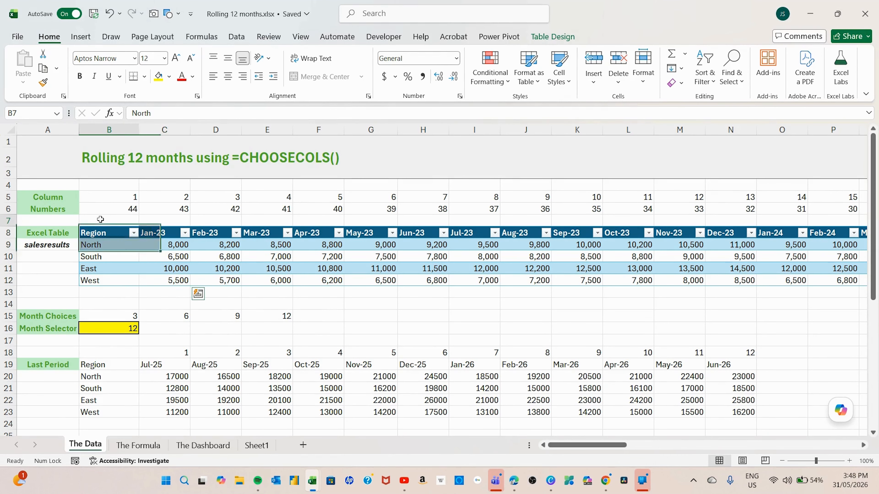
pyautogui.click(150, 242)
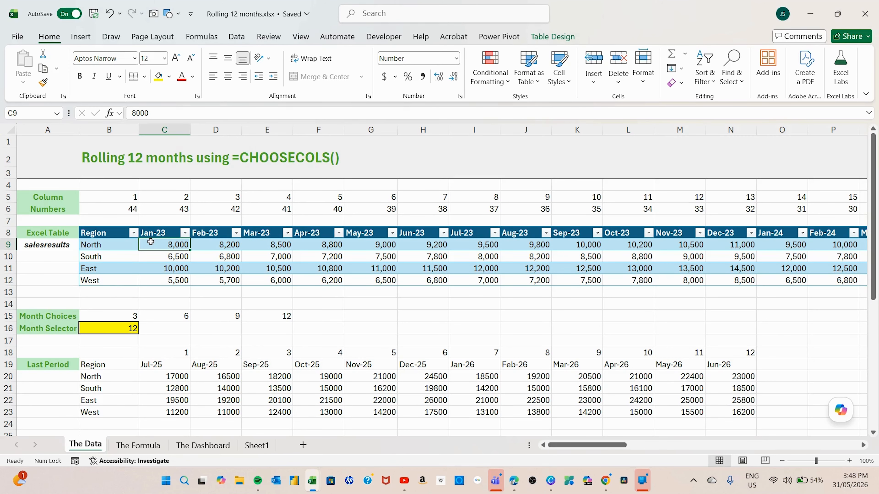
# - Open the Last Period formula in B19 and examine the CHOOSECOLS array salesresults[#All] and its first column number, 1
pyautogui.click(117, 366)
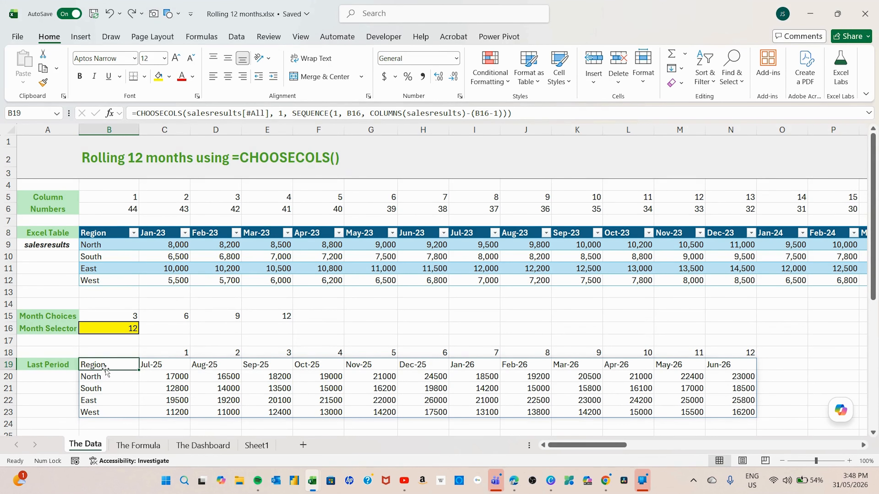
pyautogui.scroll(-1, 110, 370)
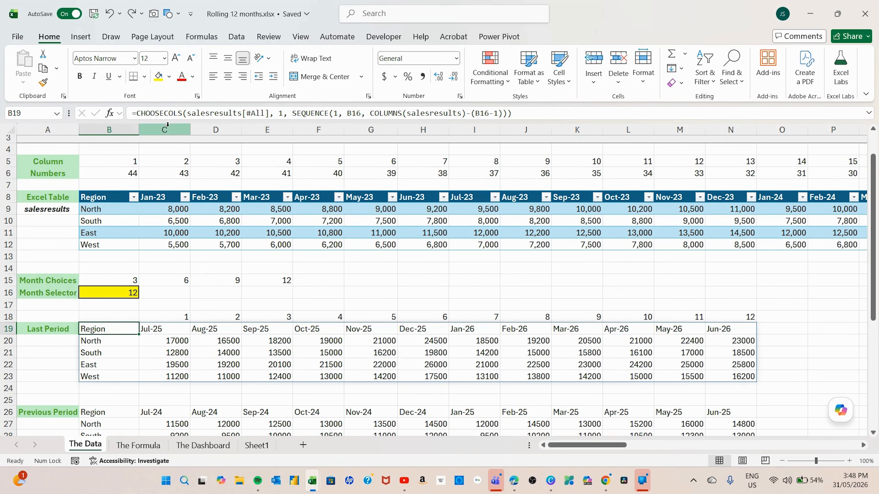
pyautogui.click(163, 116)
pyautogui.click(193, 131)
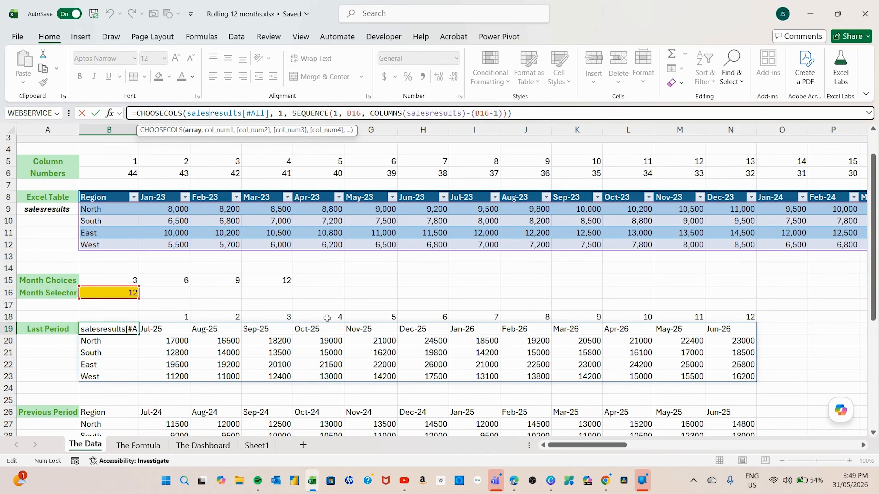
pyautogui.click(283, 113)
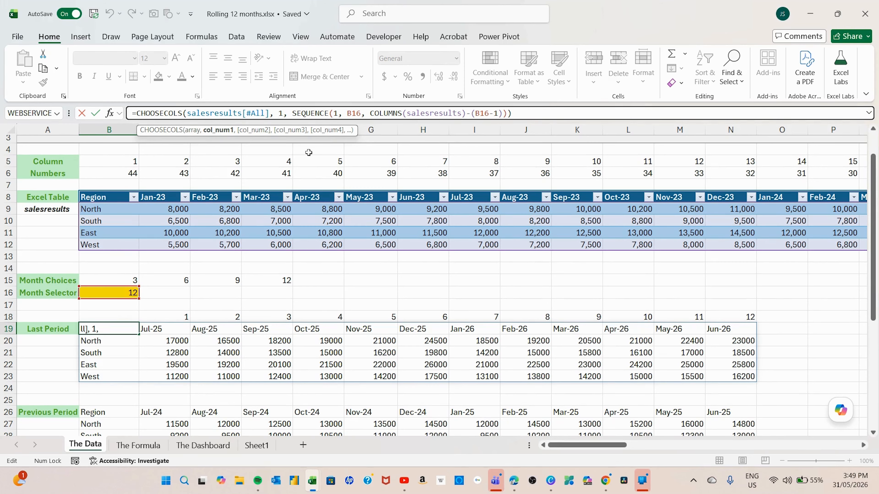
# - Examine the SEQUENCE arguments of the B19 formula in turn: rows, columns from B16, and the start built from COLUMNS(salesresults) and B16-1
pyautogui.click(304, 116)
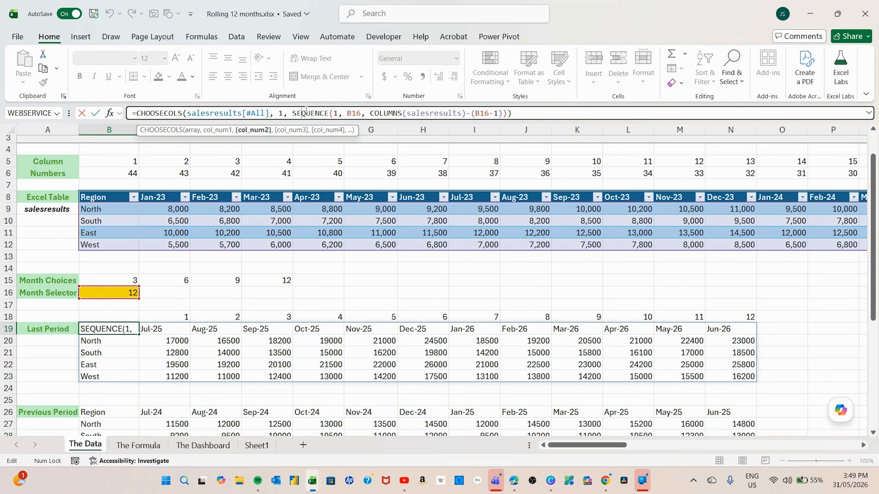
pyautogui.click(336, 115)
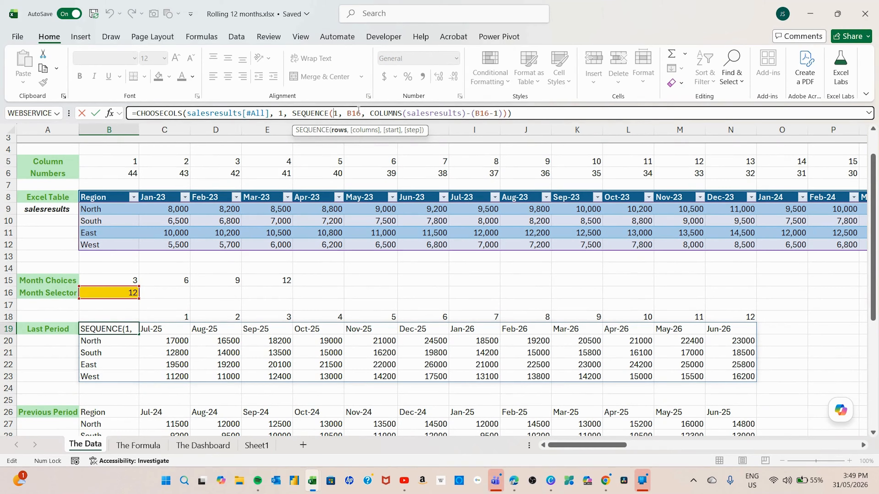
pyautogui.click(357, 113)
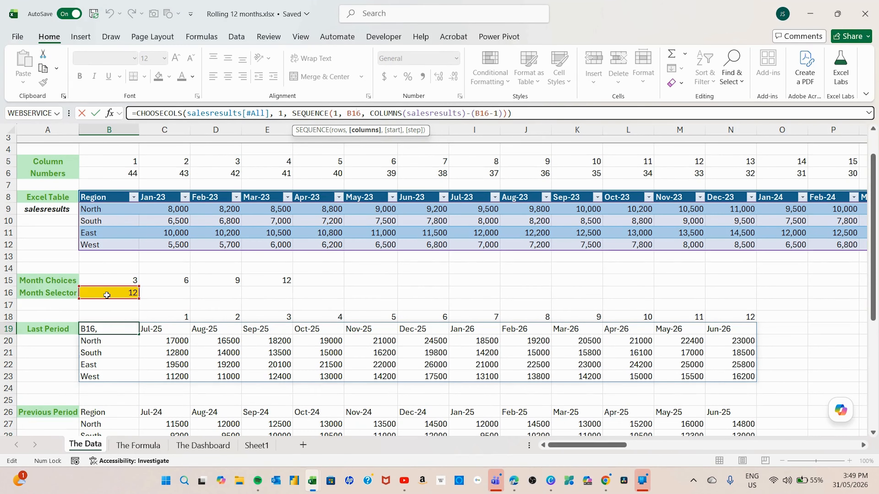
pyautogui.click(392, 112)
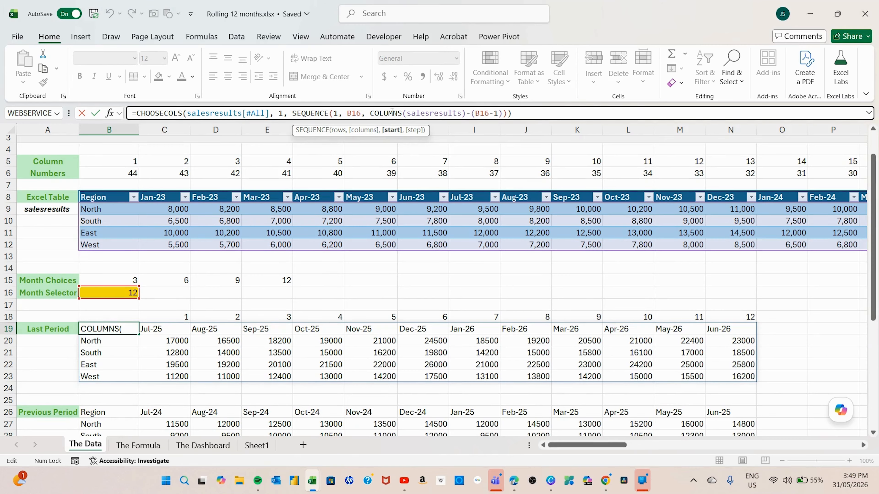
pyautogui.click(426, 113)
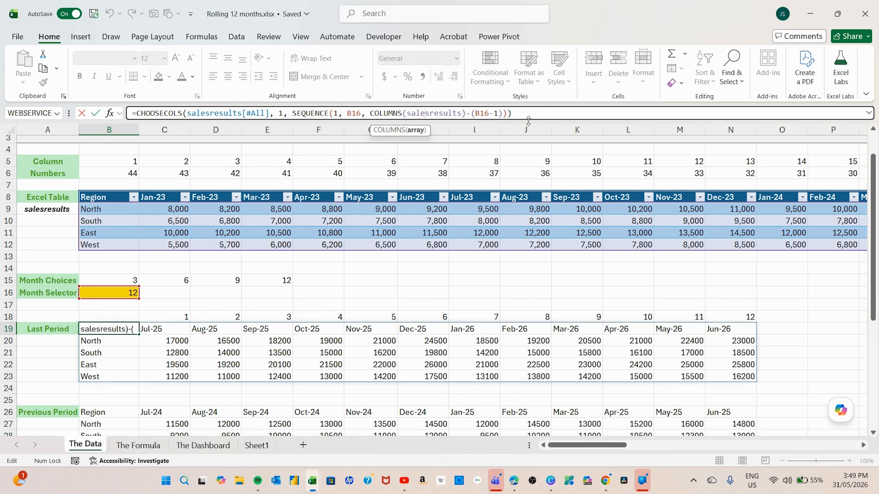
pyautogui.click(480, 113)
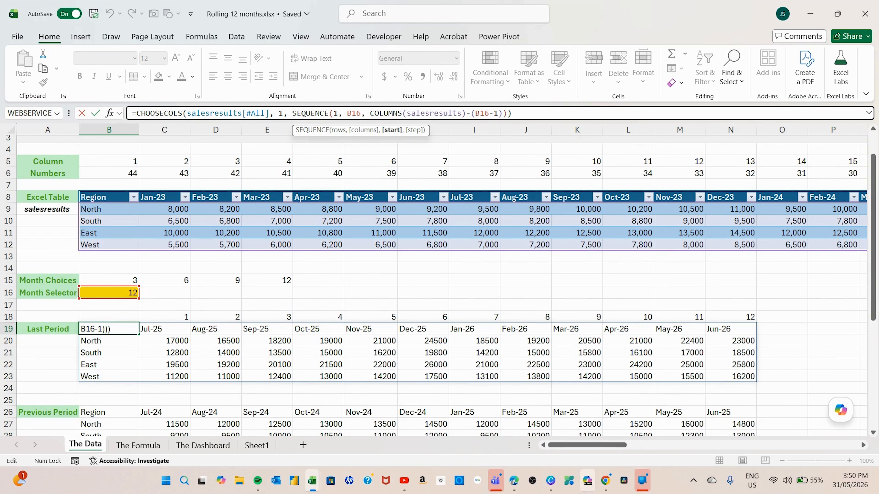
# - Check the column numbers above the latest months at the far end of the sales table, then return to the first columns
pyautogui.moveTo(587, 445); pyautogui.dragTo(731, 439)
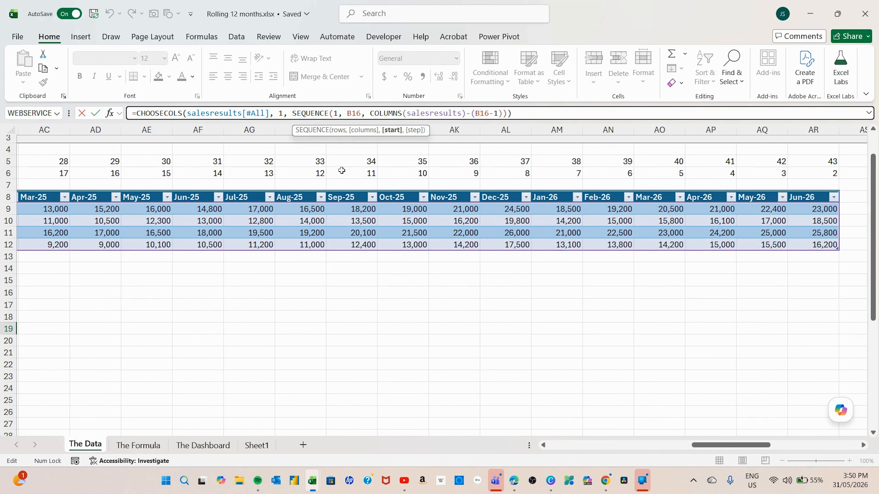
pyautogui.click(307, 175)
pyautogui.moveTo(730, 443); pyautogui.dragTo(594, 446)
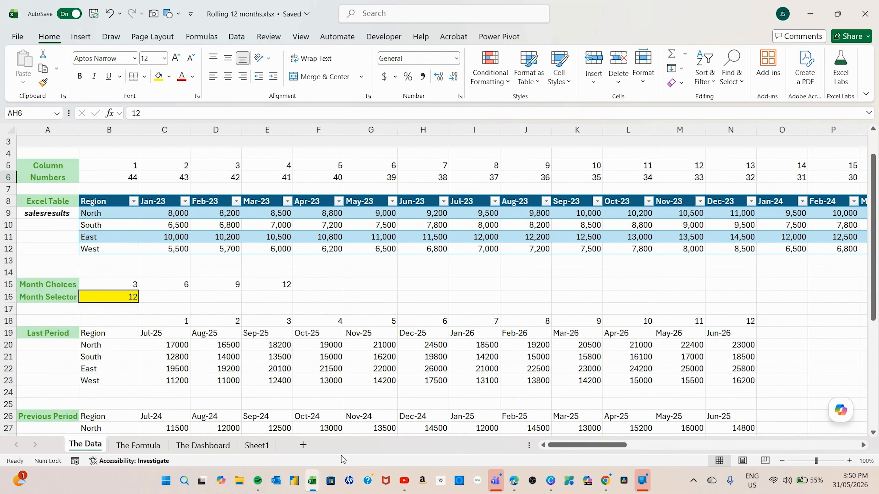
pyautogui.click(162, 337)
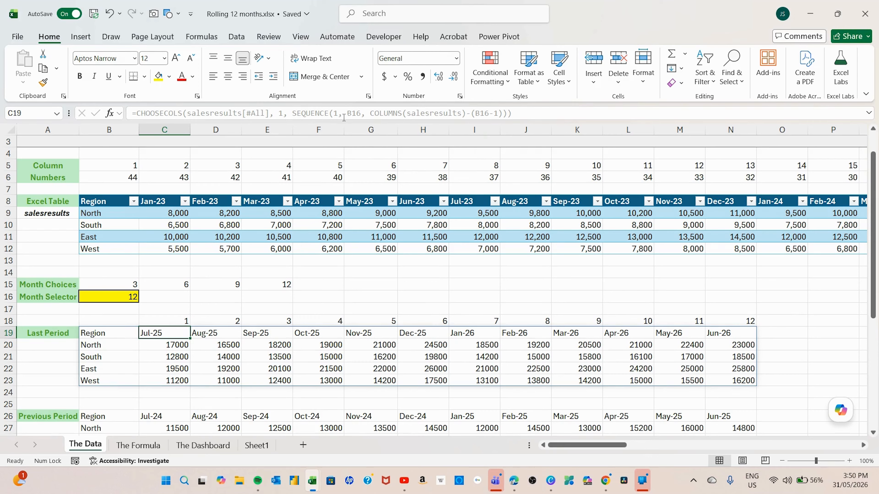
pyautogui.click(351, 112)
pyautogui.hotkey('ctrl', 'a')
pyautogui.press('BackSpace')
pyautogui.press('Escape')
# - Reexamine the B19 formula, covering the B16 column count, the B16-1 start offset, and the SEQUENCE and CHOOSECOLS functions
pyautogui.click(114, 334)
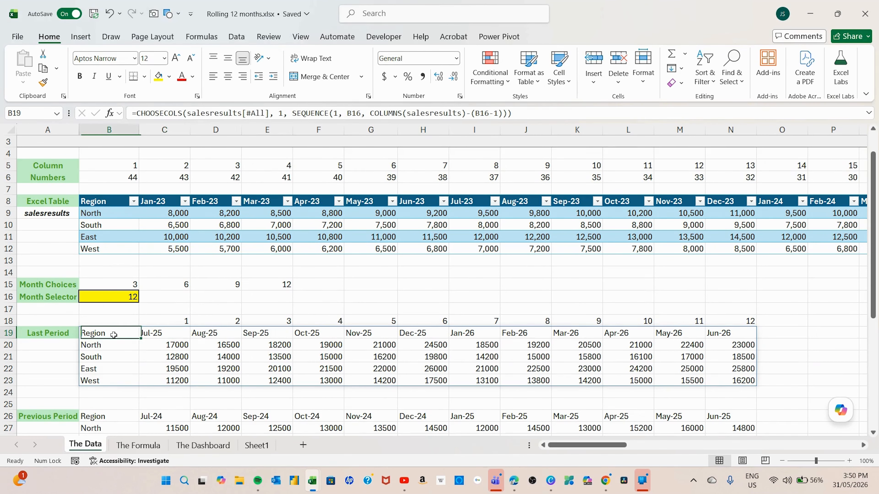
pyautogui.click(354, 114)
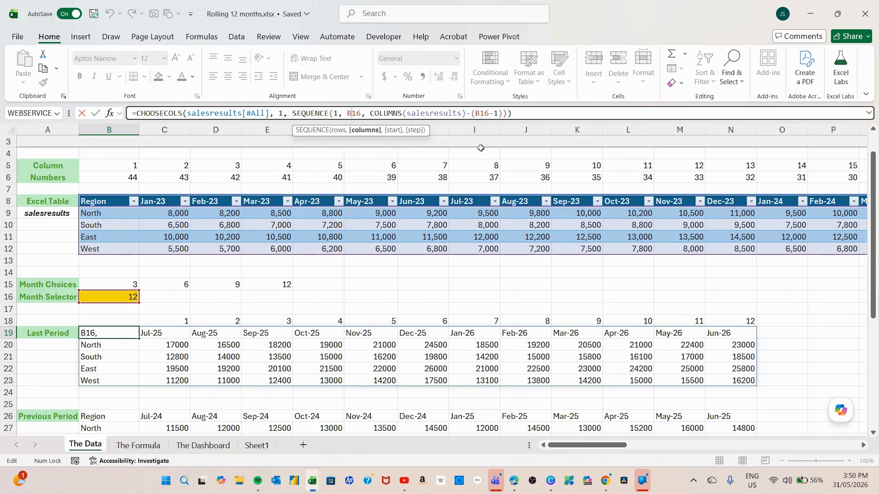
pyautogui.click(479, 114)
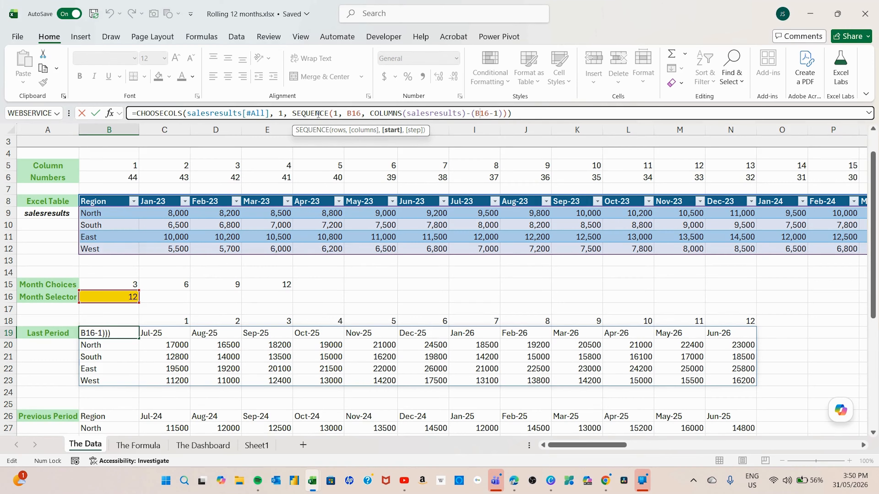
pyautogui.click(307, 114)
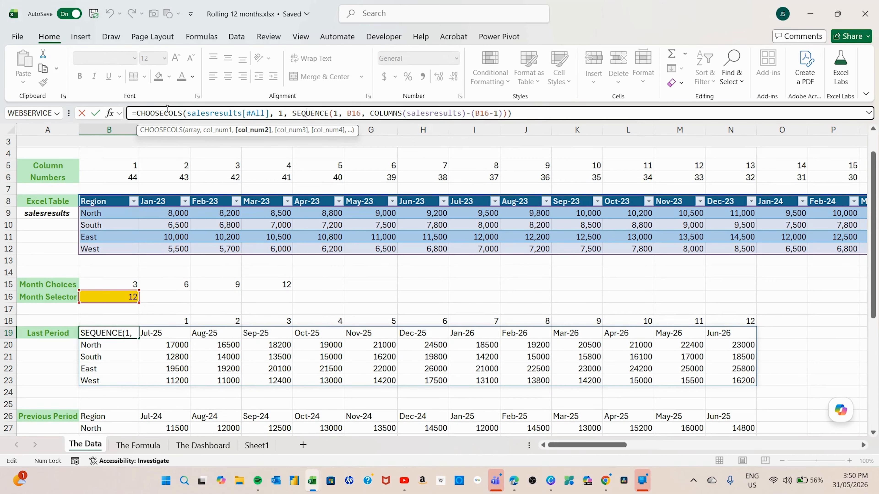
pyautogui.click(158, 113)
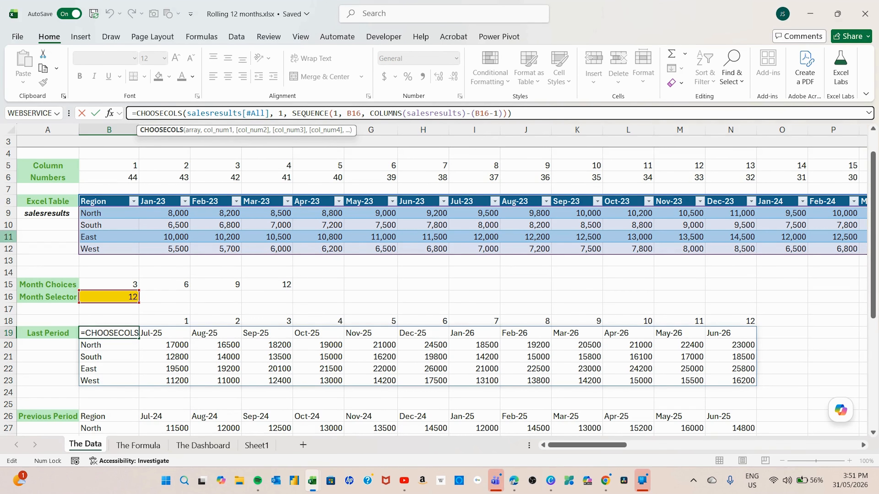
# - Set the Month Selector in B16 to 3 and check the months returned in the Last Period and Previous Period blocks
pyautogui.click(187, 297)
pyautogui.click(134, 296)
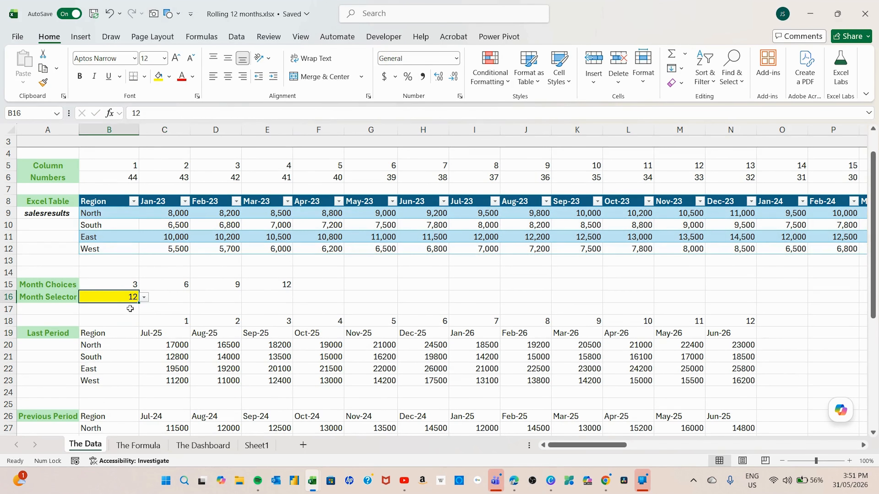
pyautogui.click(144, 298)
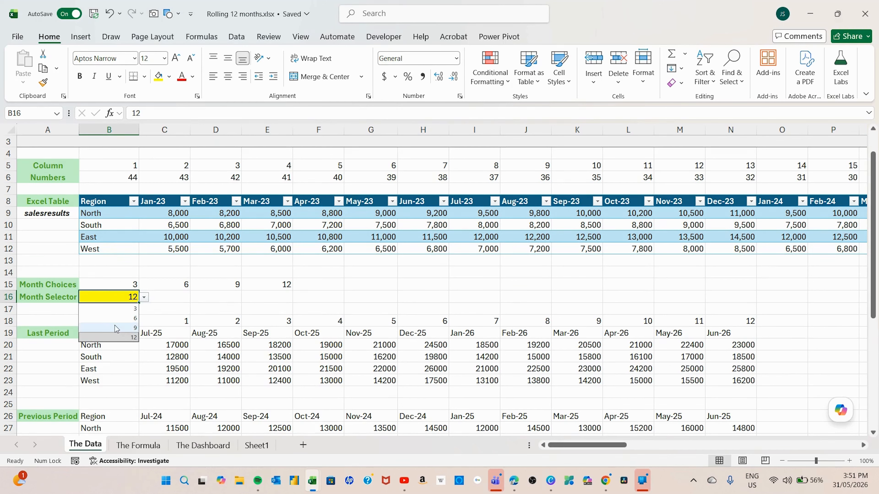
pyautogui.click(113, 309)
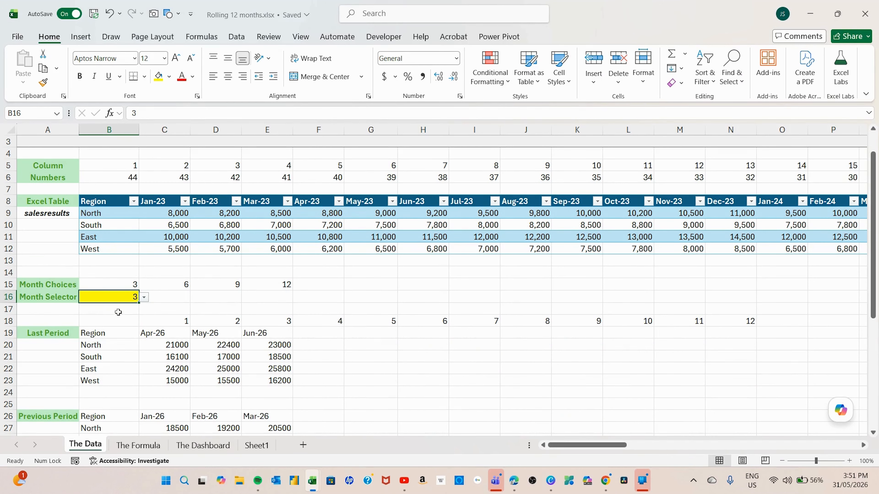
pyautogui.click(172, 345)
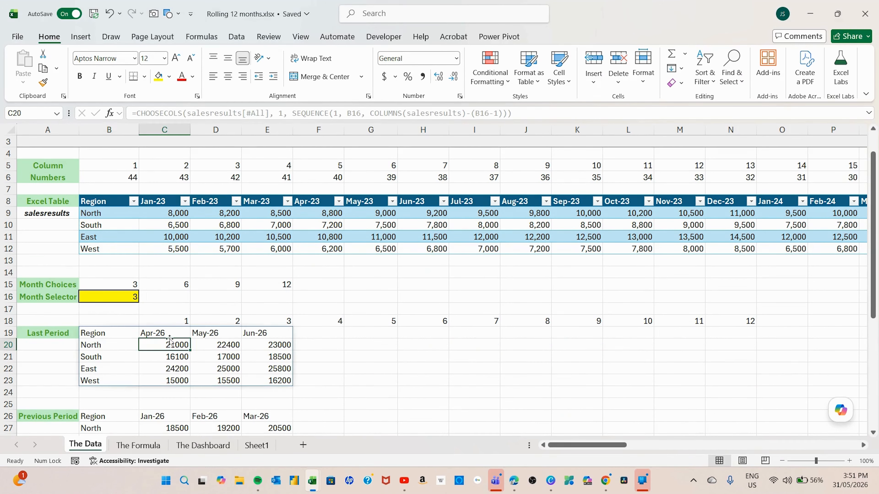
pyautogui.click(152, 332)
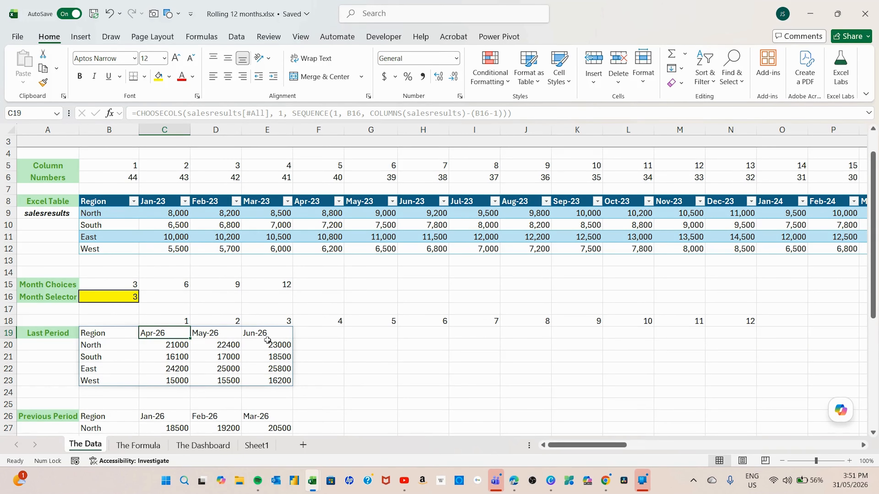
pyautogui.scroll(-2, 169, 351)
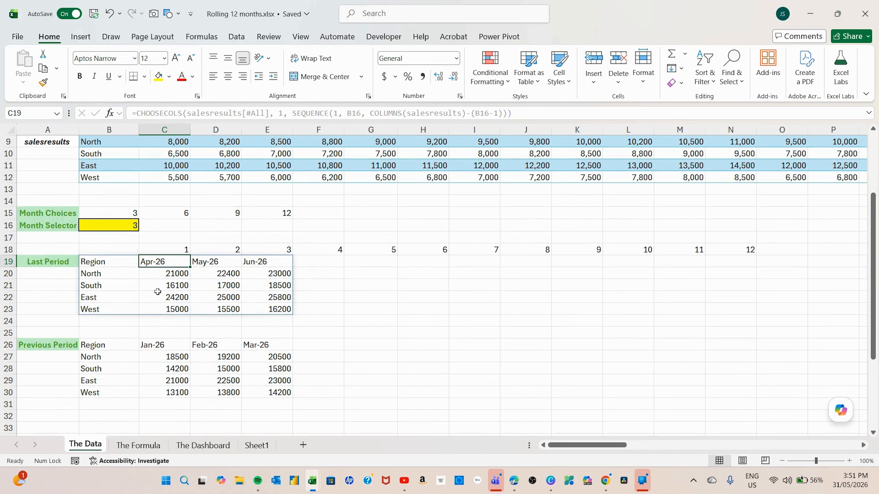
# - Set the Month Selector in B16 to 12
pyautogui.click(128, 228)
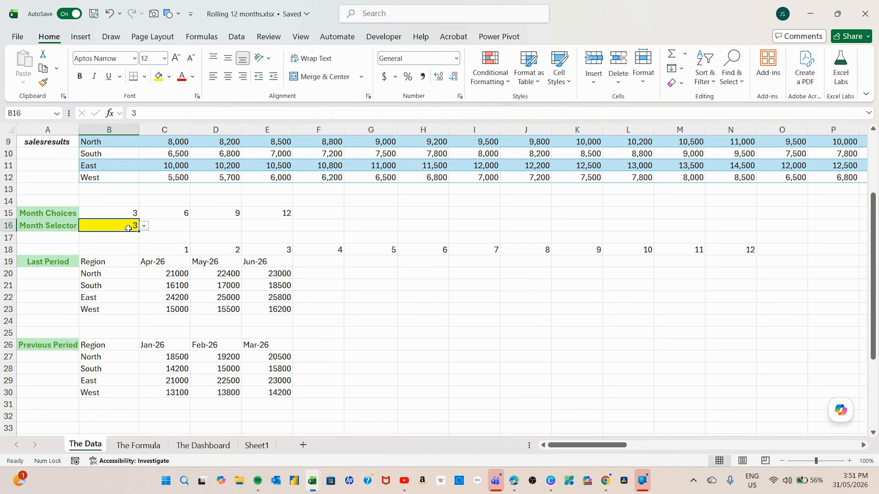
pyautogui.click(144, 225)
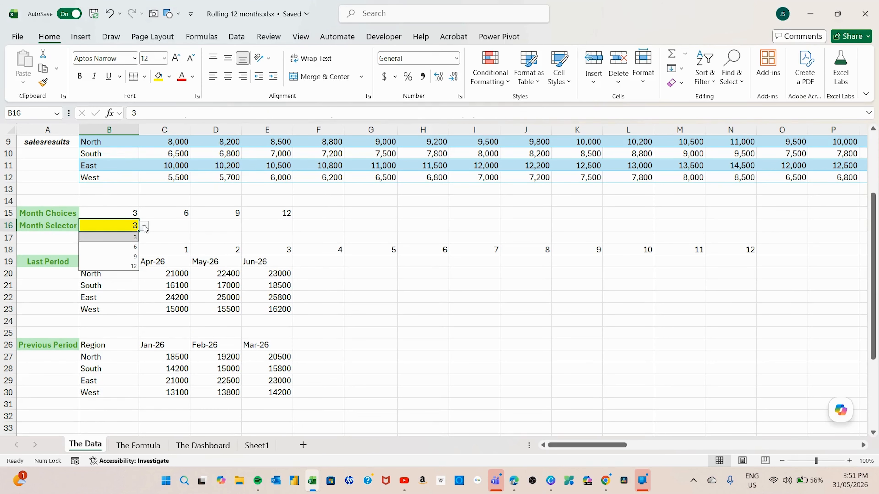
pyautogui.click(120, 267)
# - Examine the (B16*2)-1 start offset in the Previous Period formula in B26, and highlight the sales table's header row
pyautogui.click(123, 351)
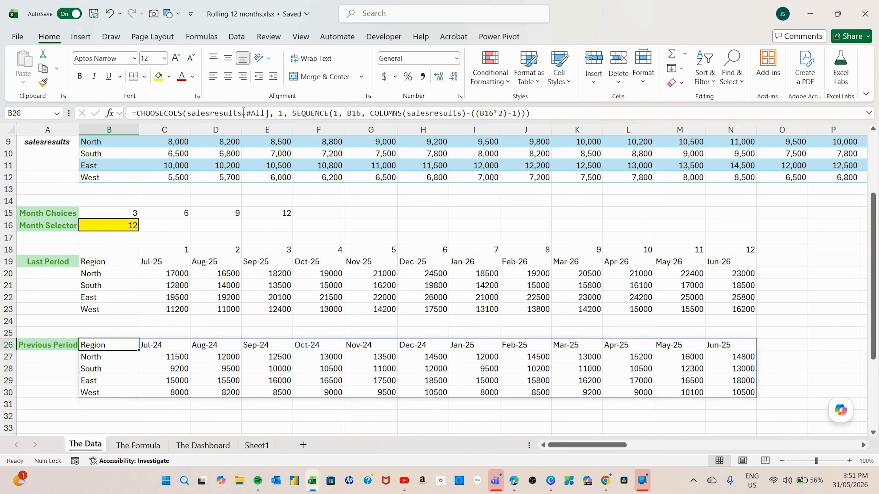
pyautogui.click(483, 115)
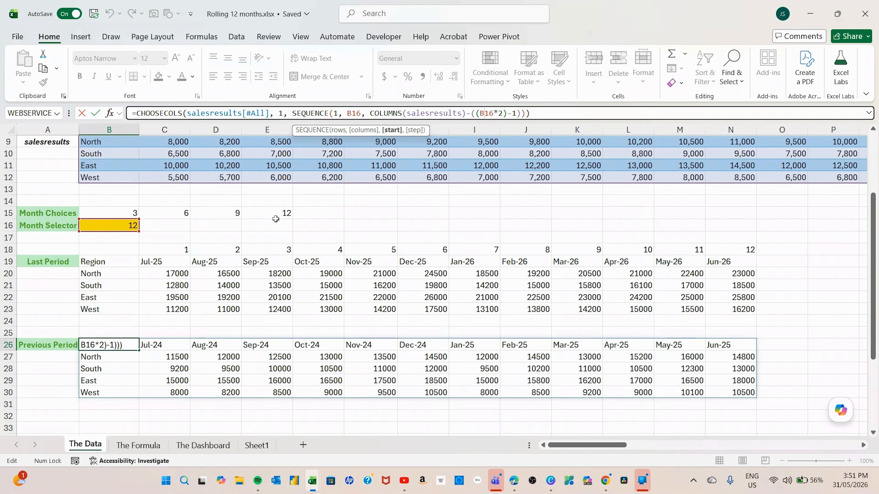
pyautogui.hotkey('ctrl', 'Return')
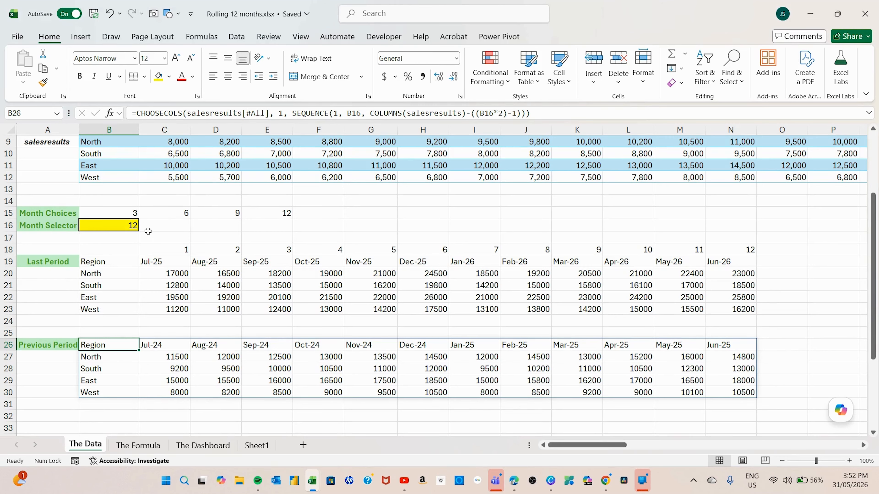
pyautogui.scroll(3, 201, 276)
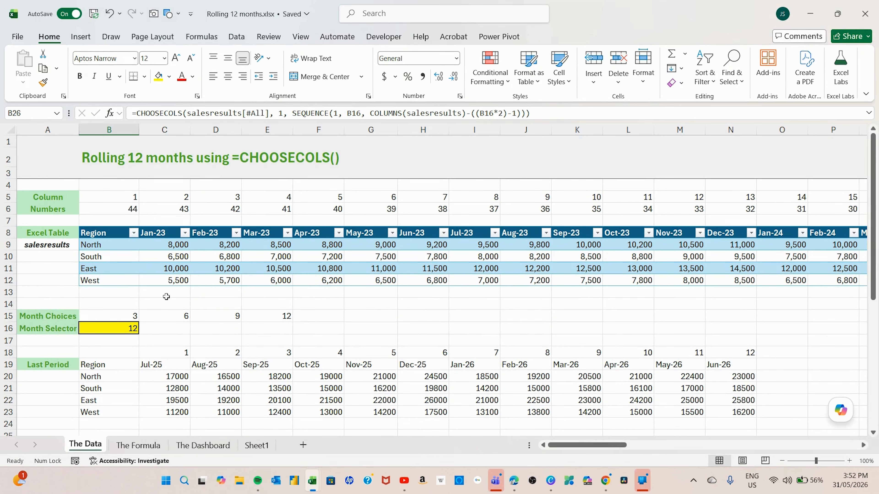
pyautogui.click(82, 233)
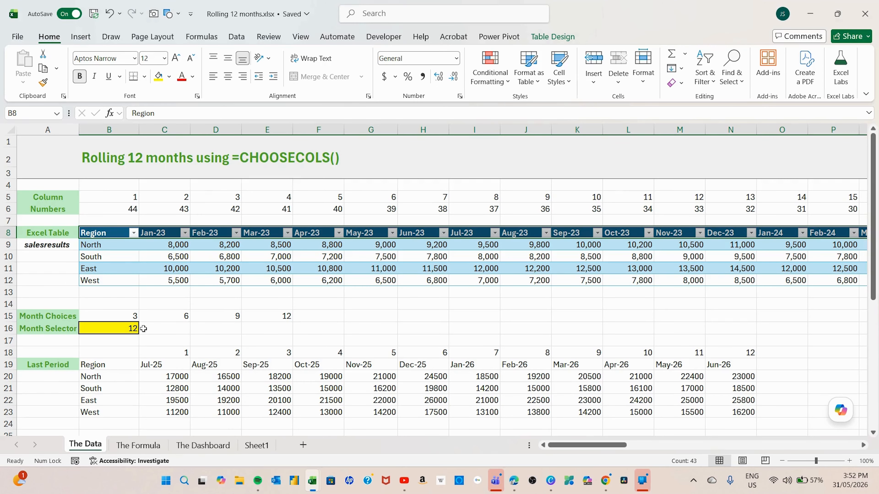
# - Set the Month Selector in B16 to 9
pyautogui.scroll(-1, 167, 309)
pyautogui.scroll(-2, 167, 308)
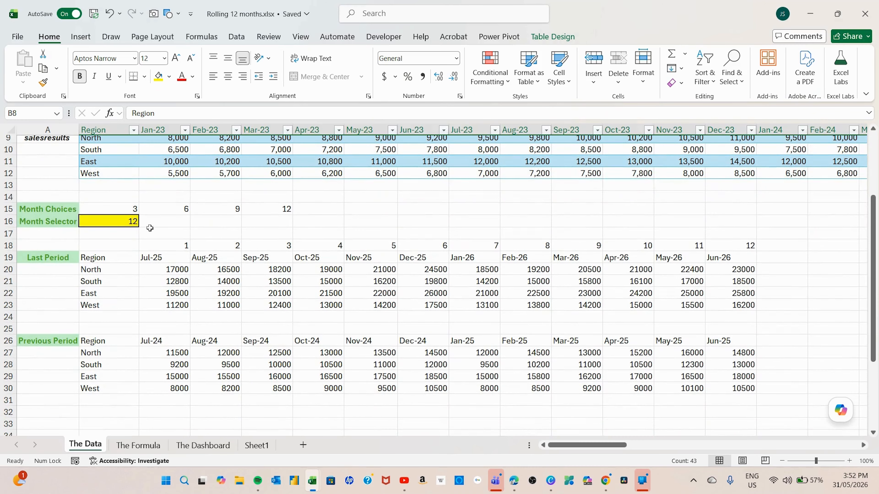
pyautogui.click(130, 223)
pyautogui.click(145, 222)
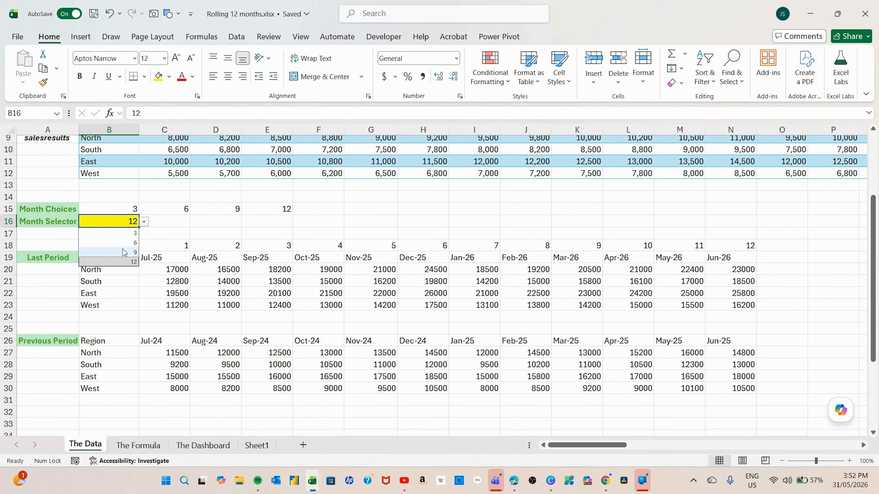
pyautogui.click(116, 253)
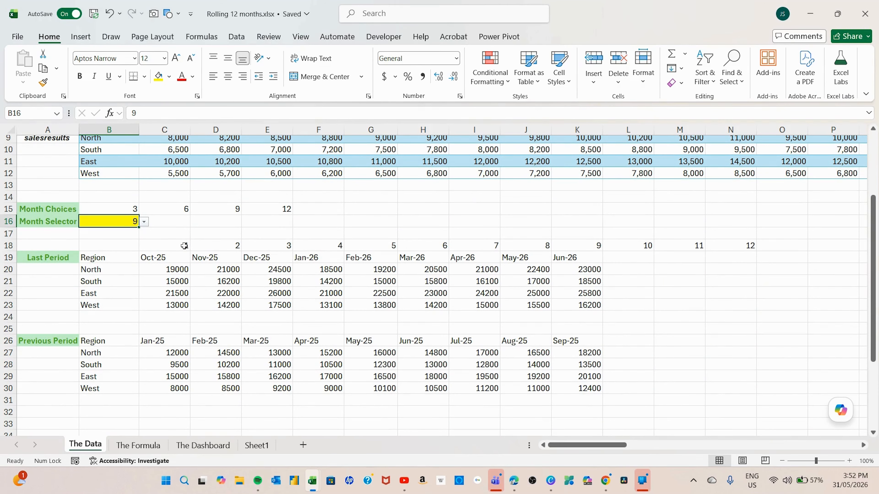
# - Cycle the Month Selector in B16 through 6 and 3 to see both period blocks adjust
pyautogui.click(144, 223)
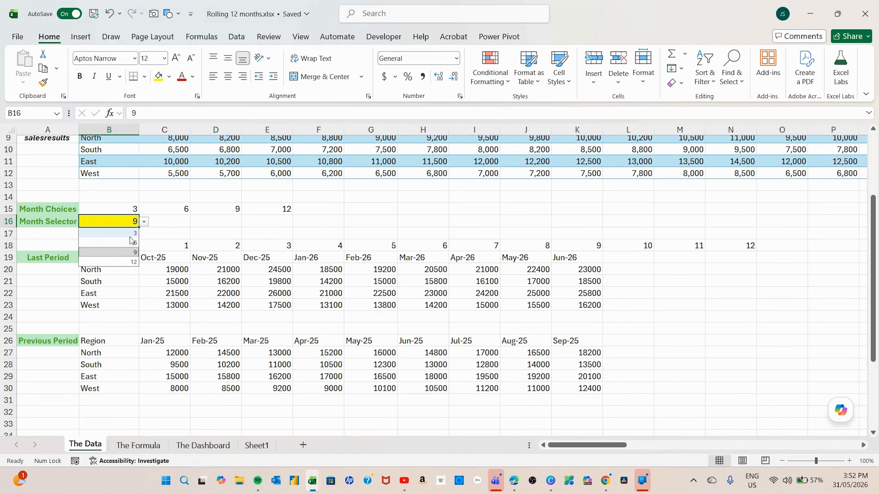
pyautogui.click(124, 243)
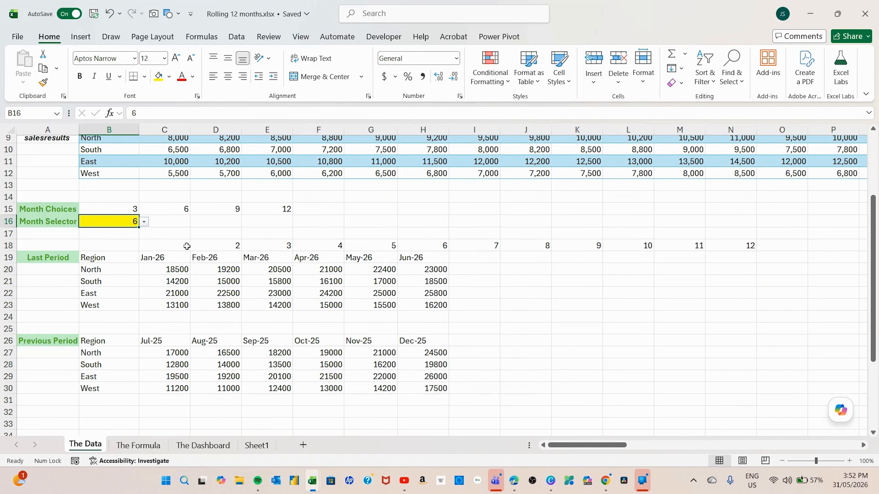
pyautogui.click(145, 222)
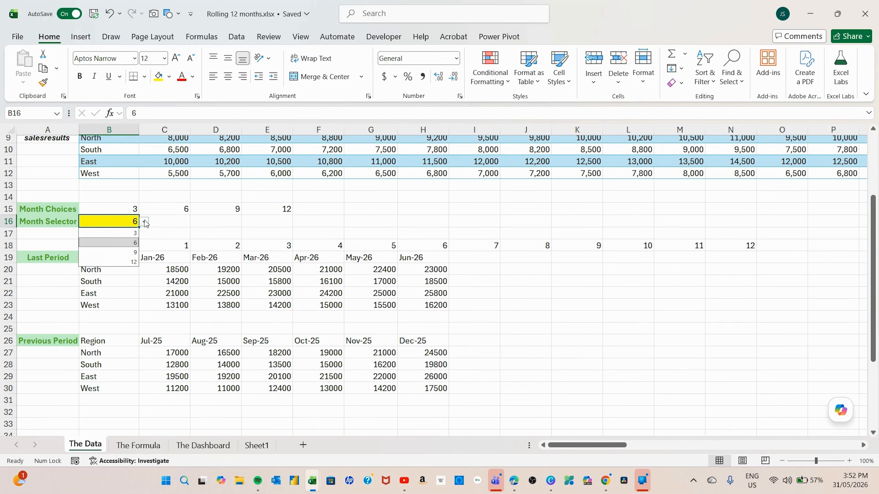
pyautogui.click(125, 232)
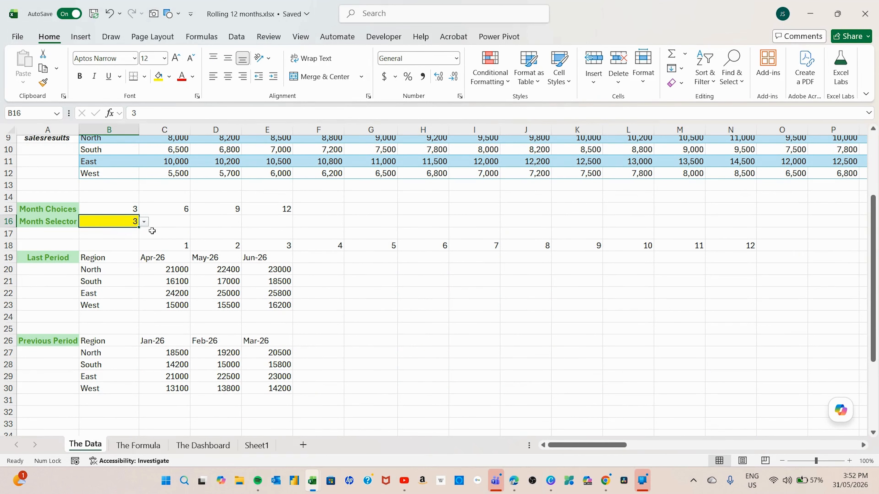
# - Set the Month Selector in B16 to 12 and compare the first and last months of the Last Period and Previous Period blocks
pyautogui.click(144, 222)
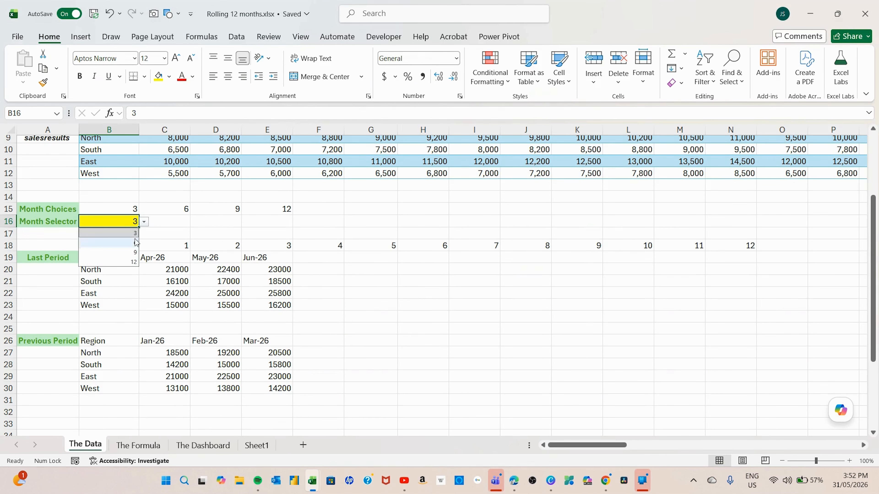
pyautogui.click(133, 262)
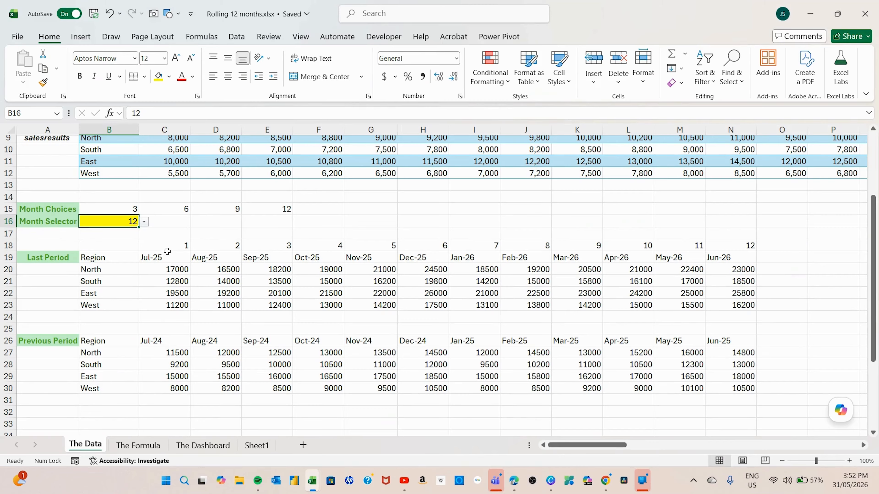
pyautogui.click(727, 346)
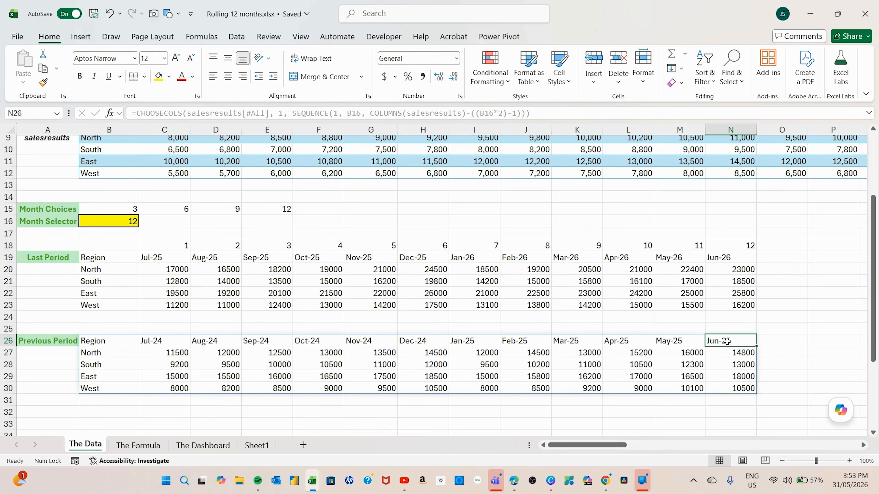
pyautogui.click(148, 341)
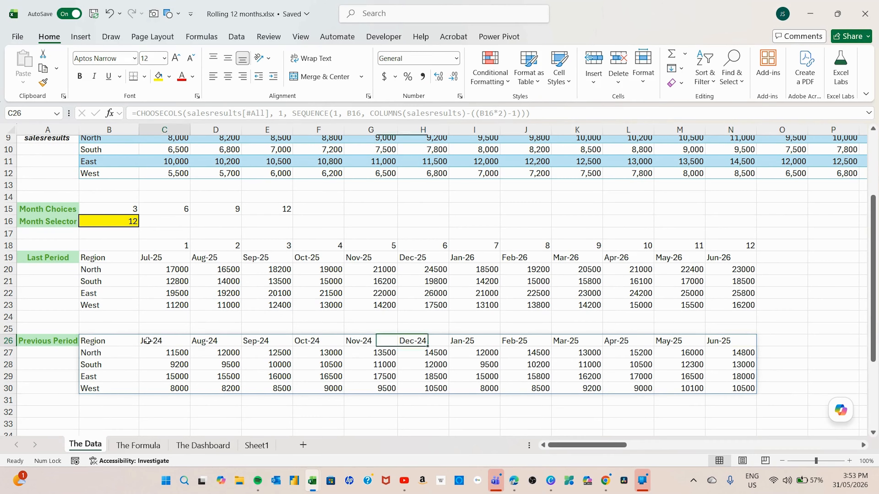
pyautogui.click(170, 245)
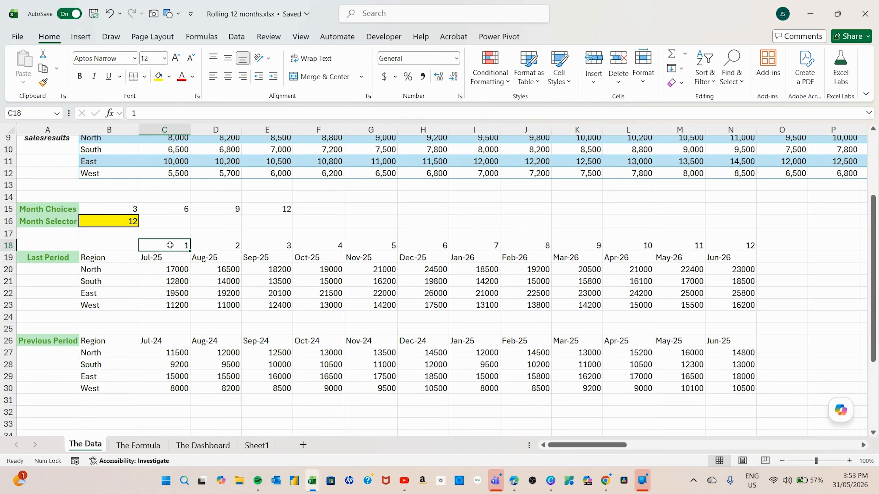
pyautogui.click(734, 257)
pyautogui.click(751, 345)
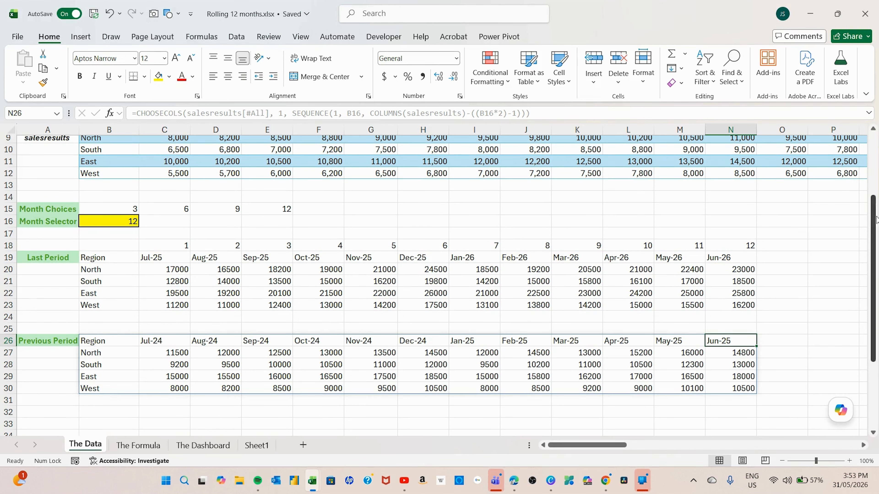
# - Move the Jul-26 new data from AU8:AU12 to AS8:AS12, directly beside the sales table's Jun-26 column
pyautogui.scroll(3, 873, 229)
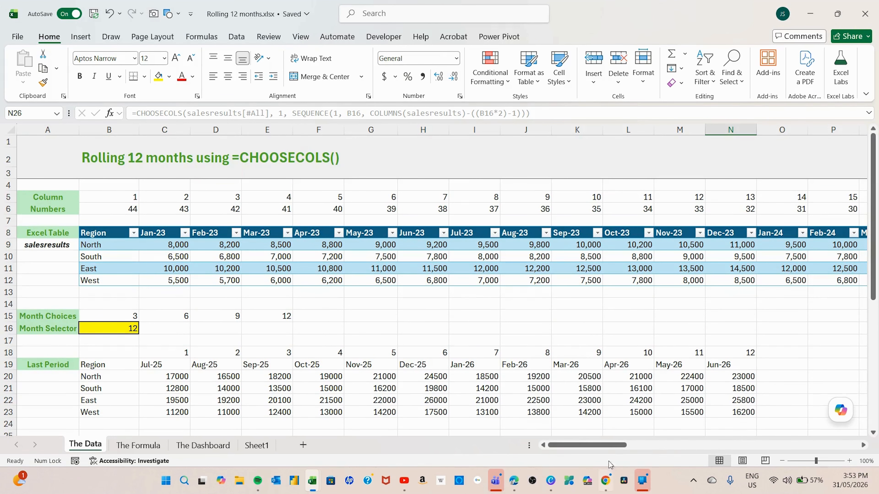
pyautogui.moveTo(605, 449); pyautogui.dragTo(780, 434)
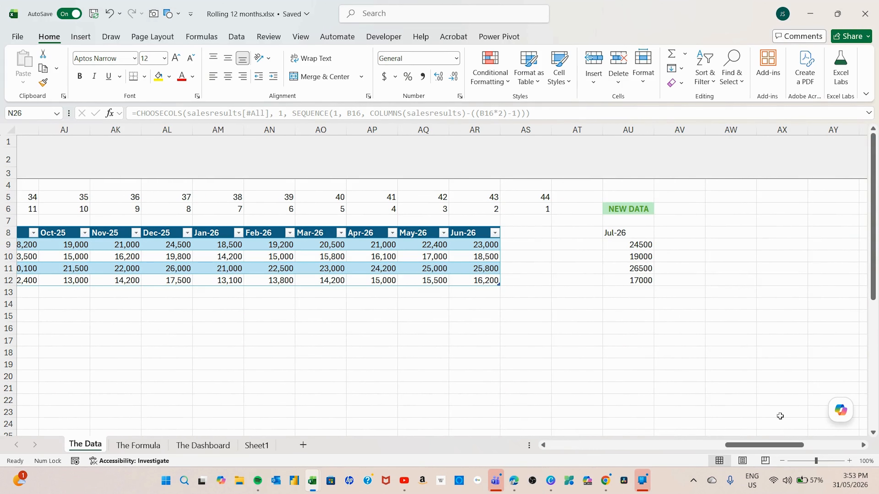
pyautogui.moveTo(635, 236); pyautogui.dragTo(637, 280)
pyautogui.moveTo(601, 256); pyautogui.dragTo(535, 262)
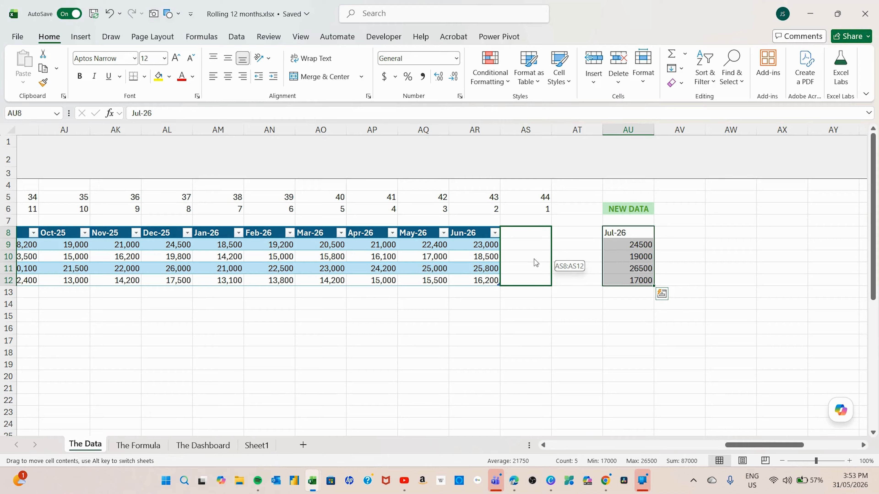
pyautogui.moveTo(534, 259); pyautogui.dragTo(534, 259)
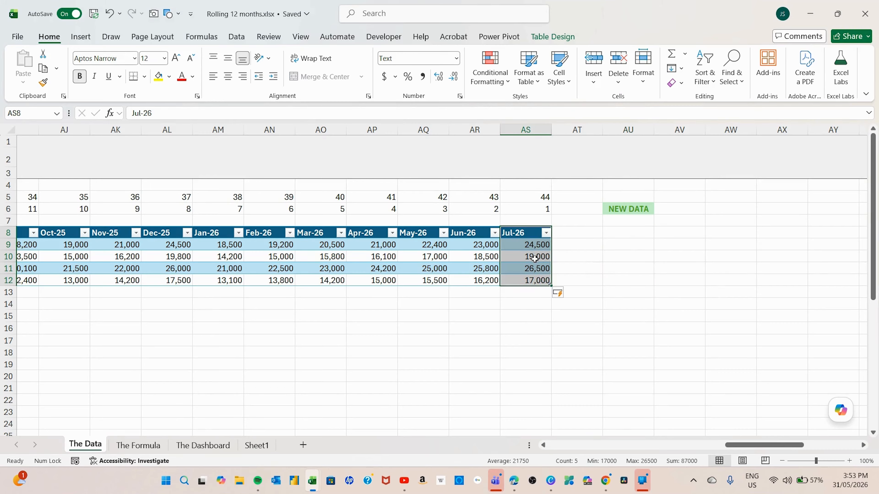
pyautogui.click(524, 305)
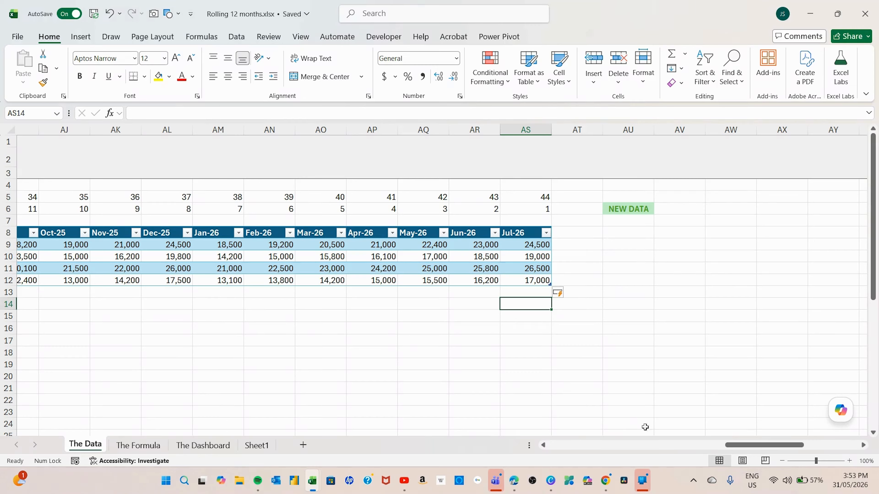
# - Check how the start and end months of the Last Period and Previous Period blocks respond to the added Jul-26 data
pyautogui.moveTo(740, 446); pyautogui.dragTo(586, 445)
pyautogui.scroll(-3, 620, 357)
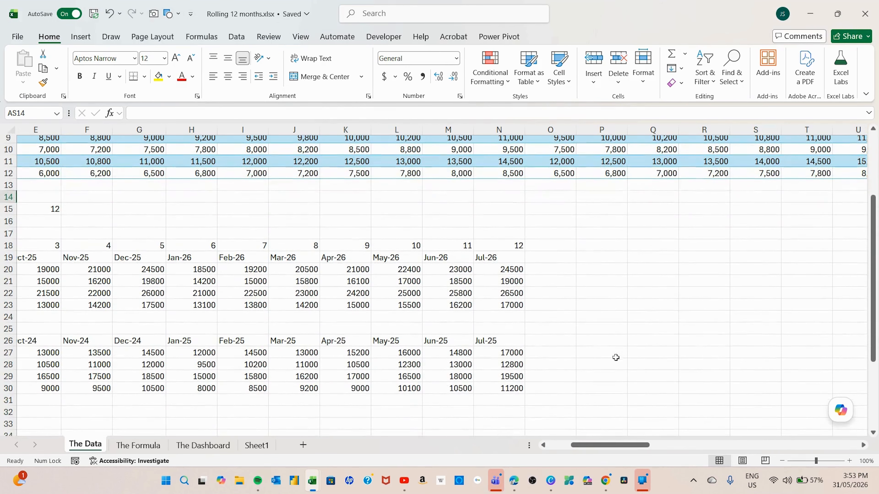
pyautogui.moveTo(580, 446); pyautogui.dragTo(539, 449)
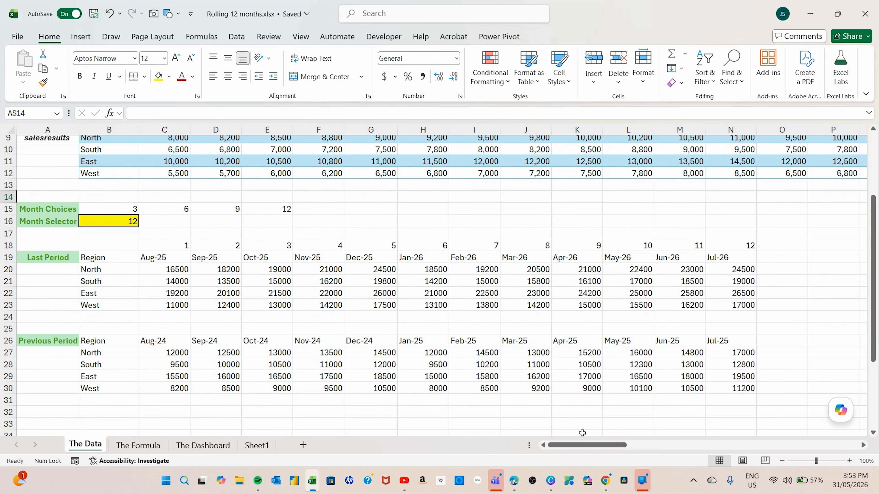
pyautogui.click(726, 257)
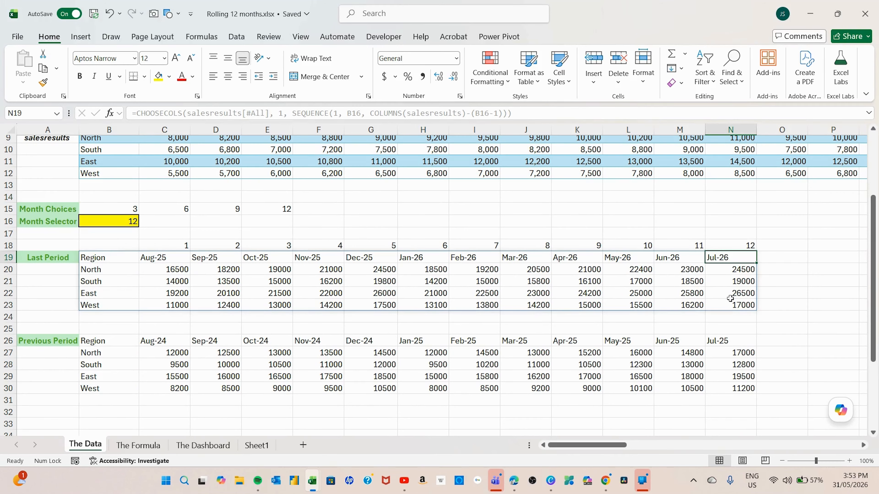
pyautogui.click(729, 341)
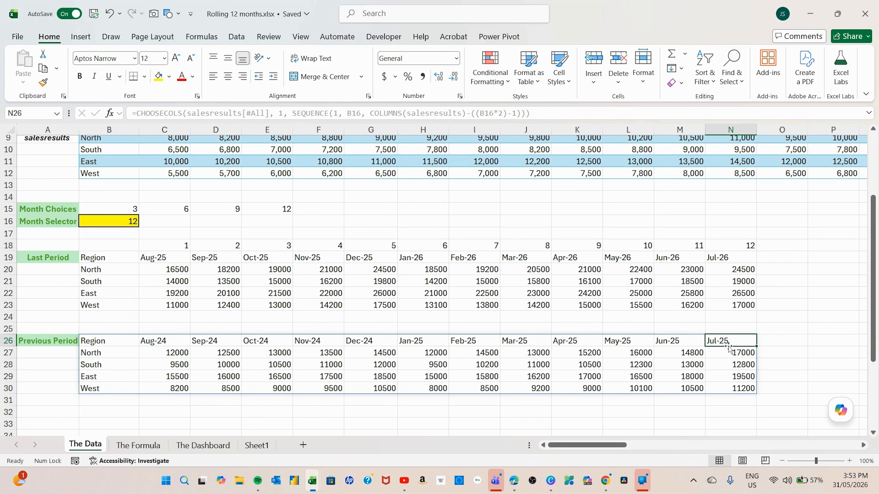
pyautogui.click(146, 258)
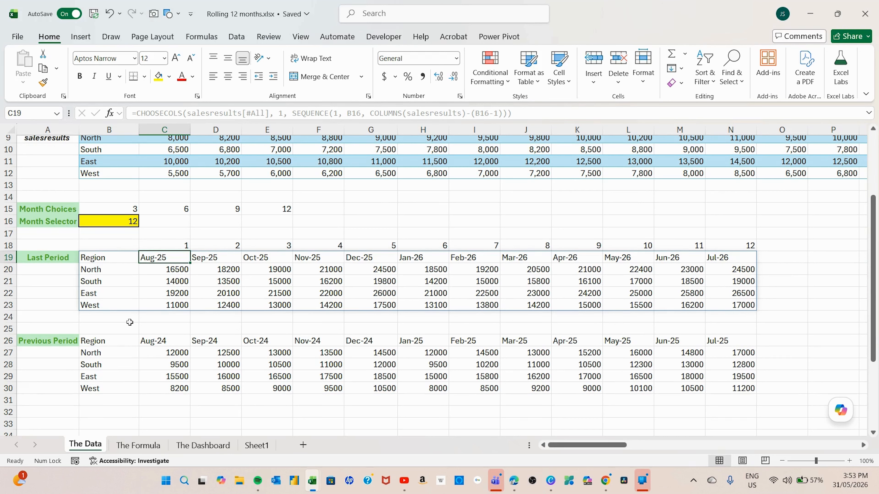
pyautogui.click(147, 342)
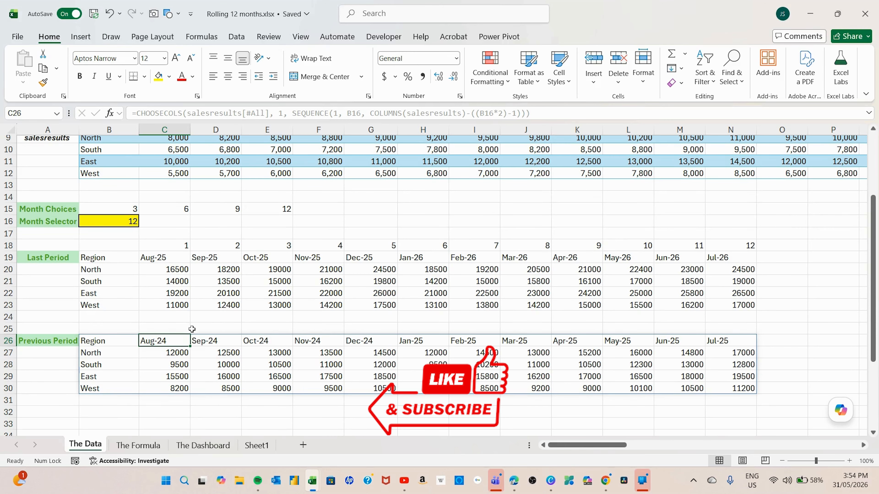
# - Highlight the month choices in B15:E15 and review the sales table together with the period blocks
pyautogui.click(123, 209)
pyautogui.moveTo(123, 209); pyautogui.dragTo(288, 211)
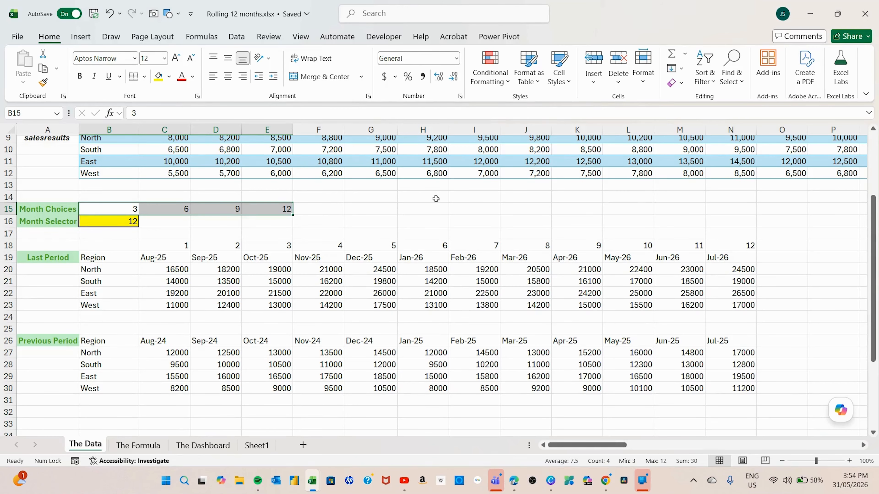
pyautogui.scroll(3, 518, 258)
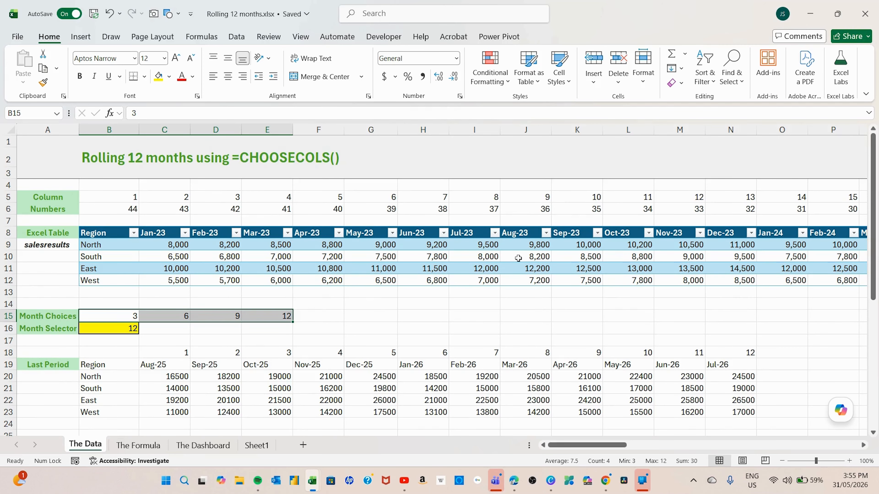
pyautogui.scroll(-3, 518, 258)
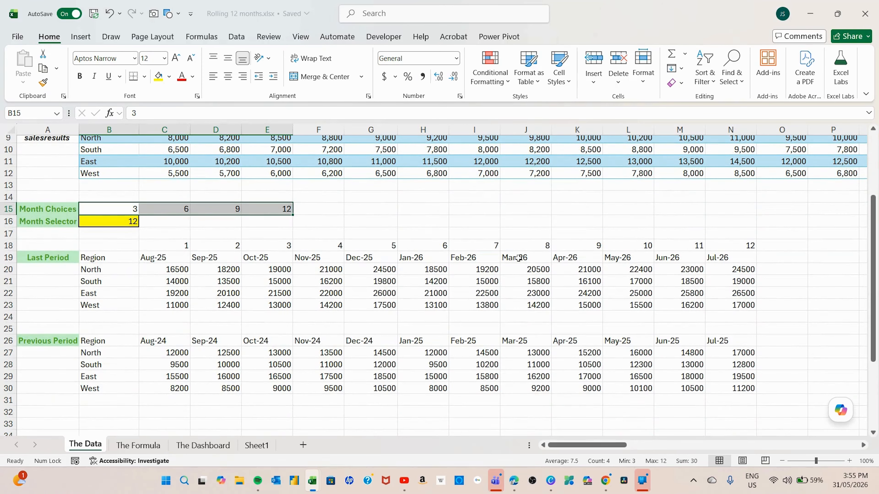
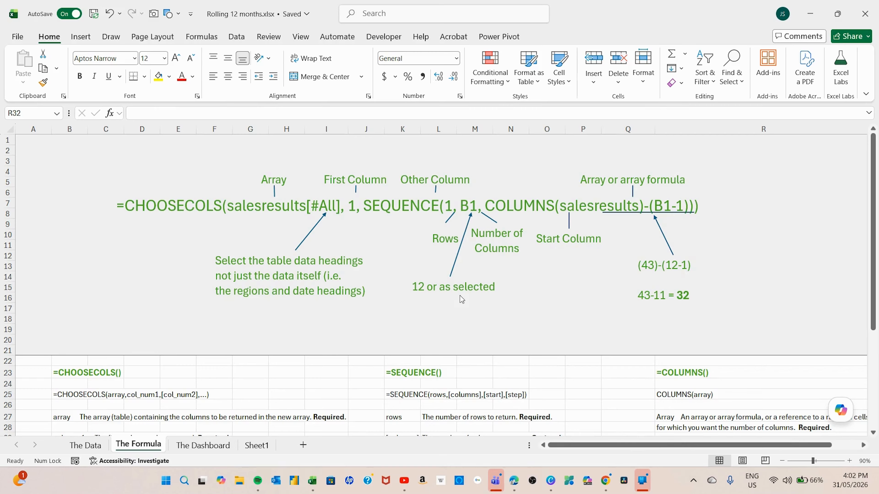
# - Compare the annotated CHOOSECOLS formula on The Formula sheet with the SEQUENCE argument descriptions for rows, columns and start
pyautogui.scroll(-1, 474, 325)
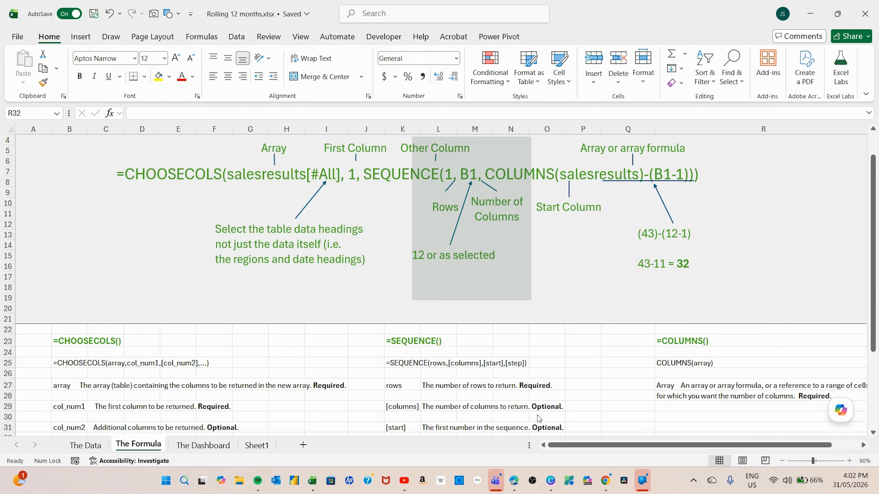
pyautogui.scroll(1, 537, 415)
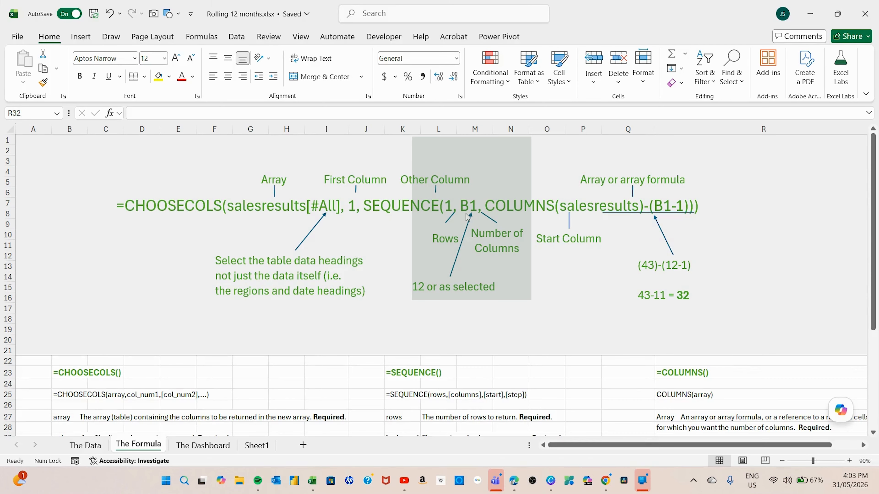
pyautogui.scroll(-1, 470, 250)
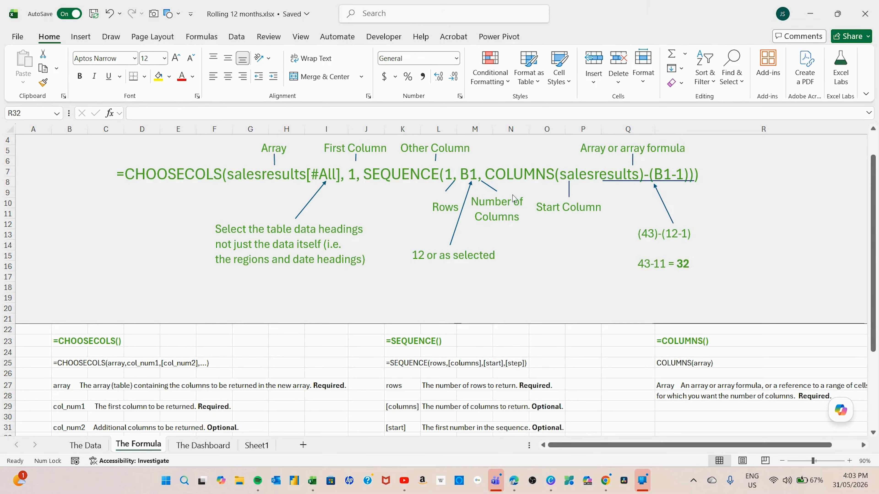
pyautogui.scroll(1, 538, 201)
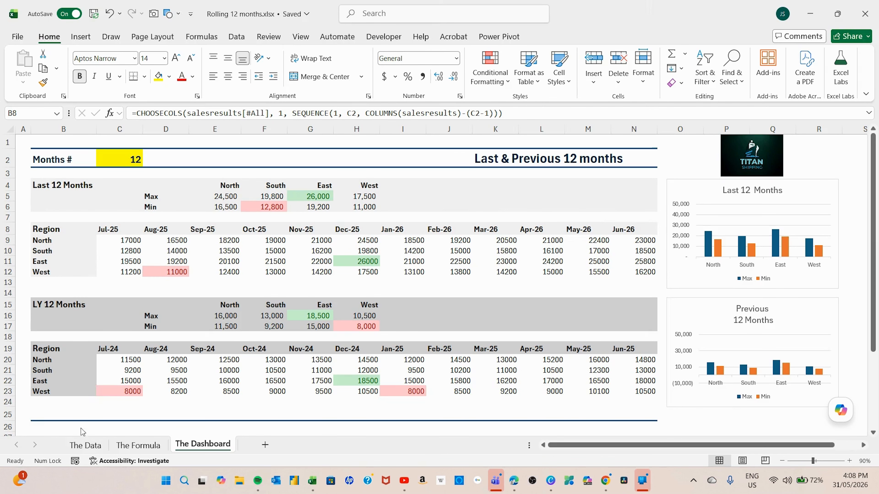
# - Select cell A1 on The Dashboard sheet and check the sheet's gridlines display option
pyautogui.click(22, 138)
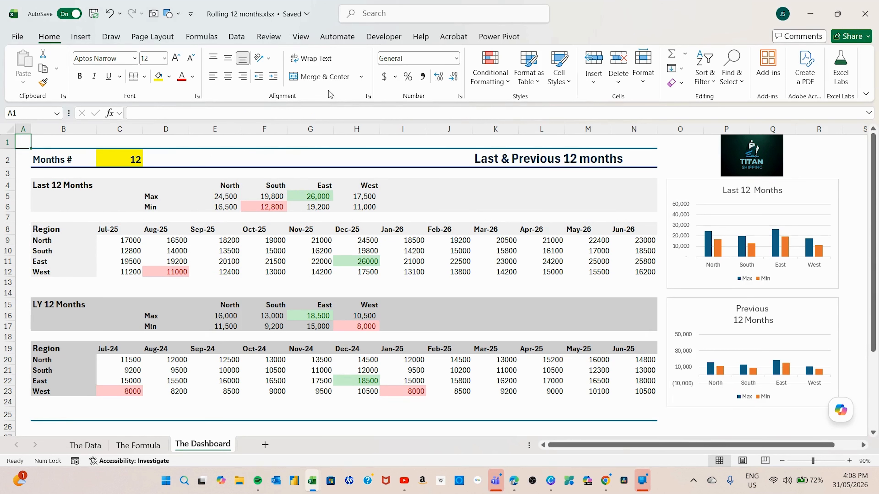
pyautogui.click(293, 37)
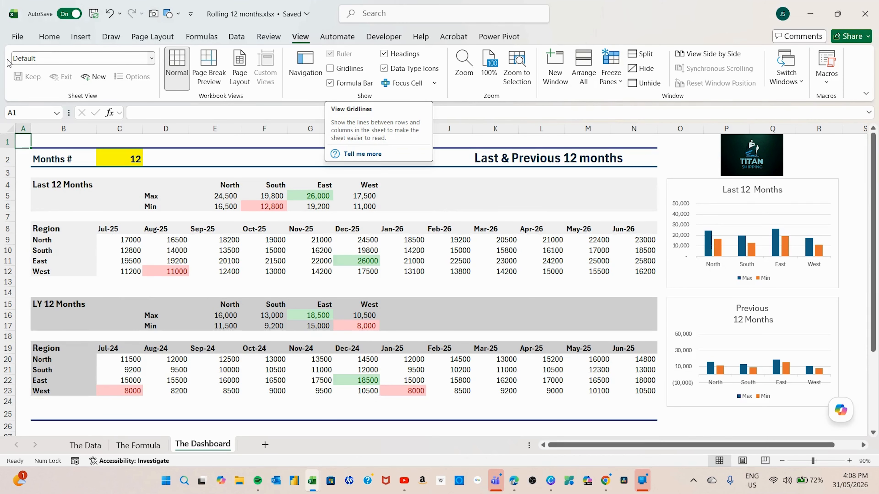
pyautogui.click(49, 37)
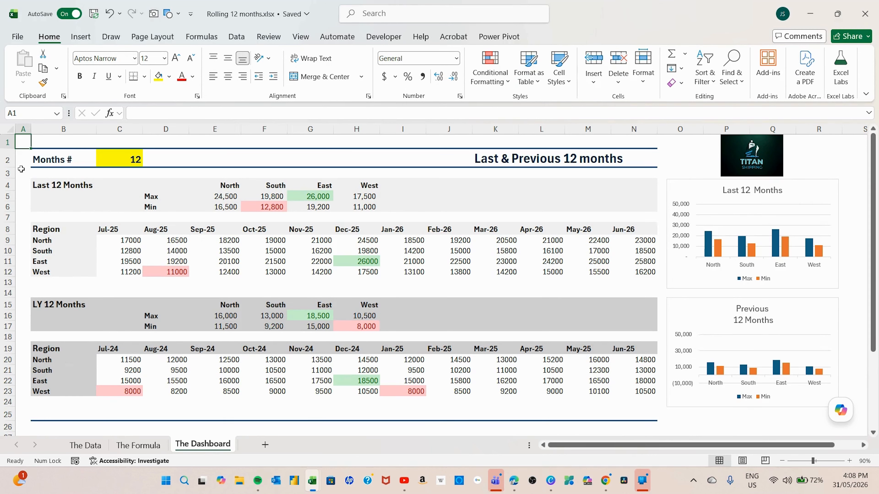
# - Check which month counts can be chosen for Months # in cell C2
pyautogui.click(43, 159)
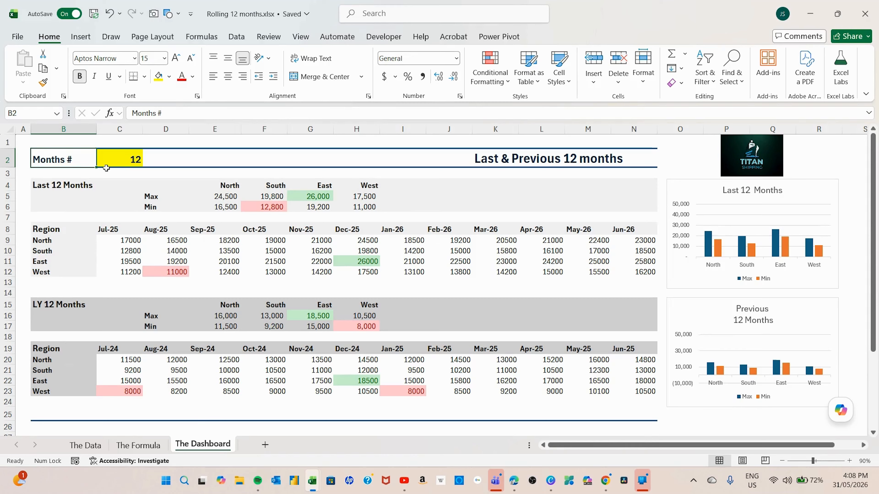
pyautogui.click(127, 162)
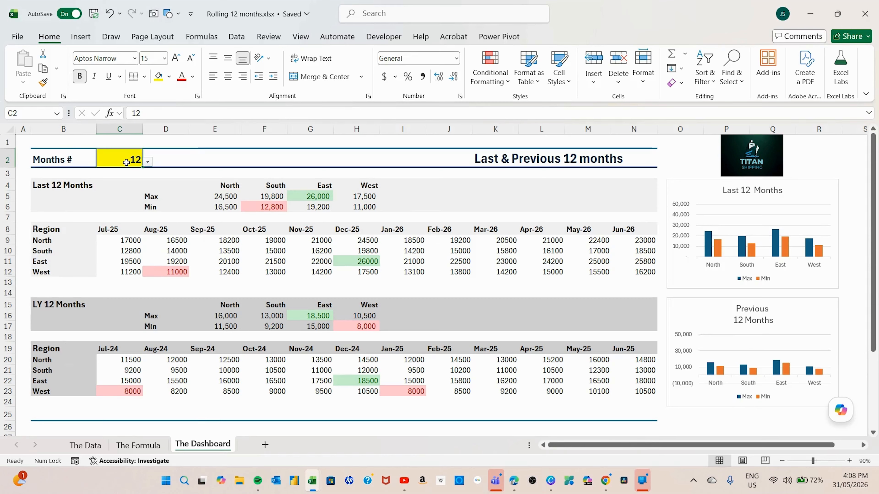
pyautogui.click(149, 162)
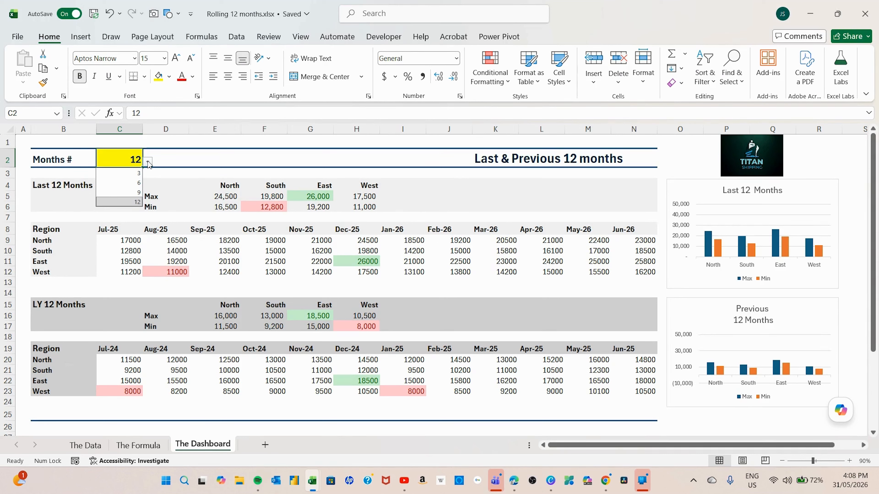
pyautogui.click(69, 158)
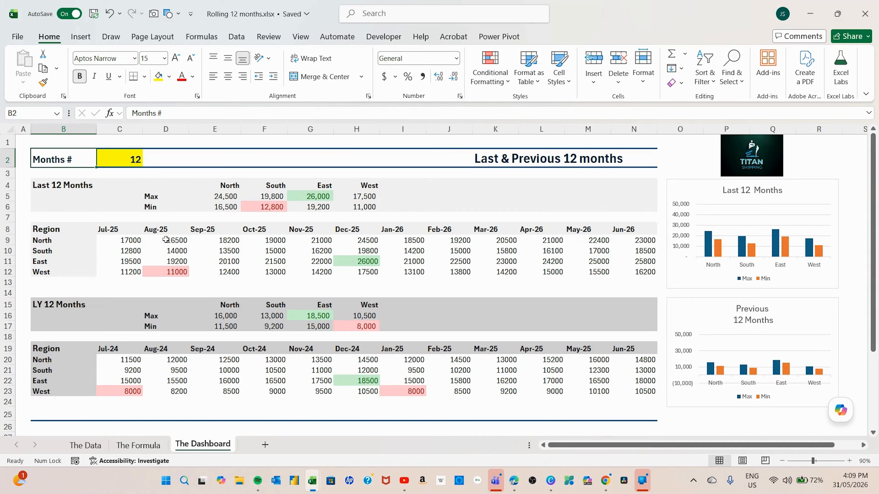
# - Inspect the MAX and MIN formulas for the North, South and East regions in the Last 12 Months summary
pyautogui.click(54, 189)
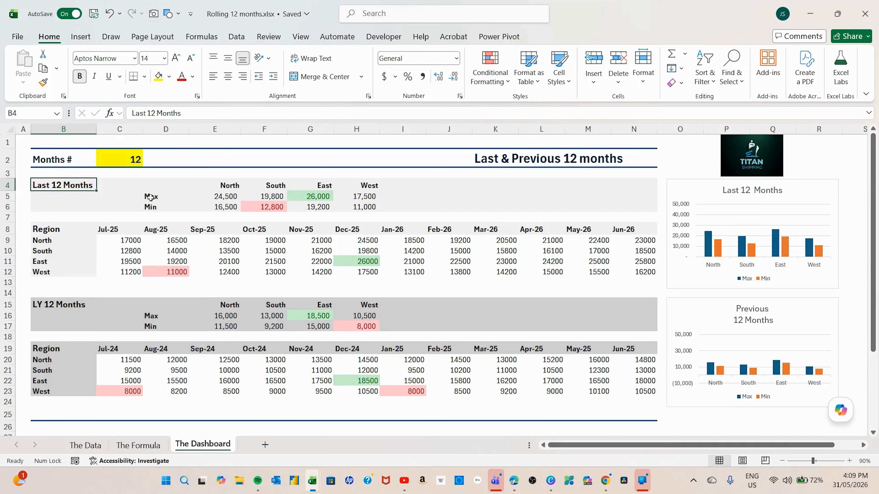
pyautogui.click(167, 199)
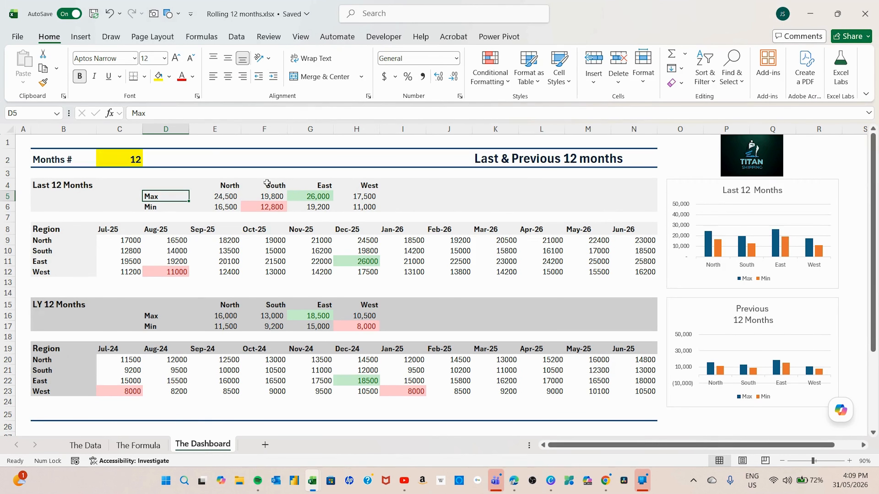
pyautogui.click(232, 196)
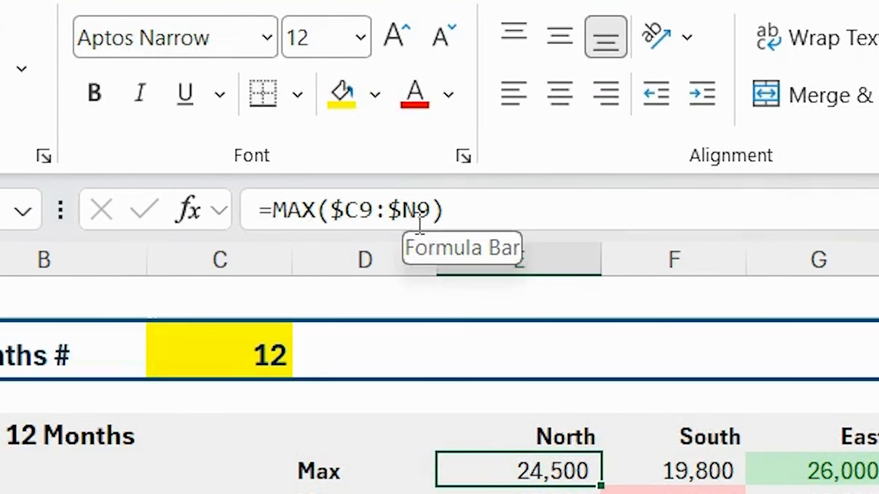
pyautogui.click(520, 493)
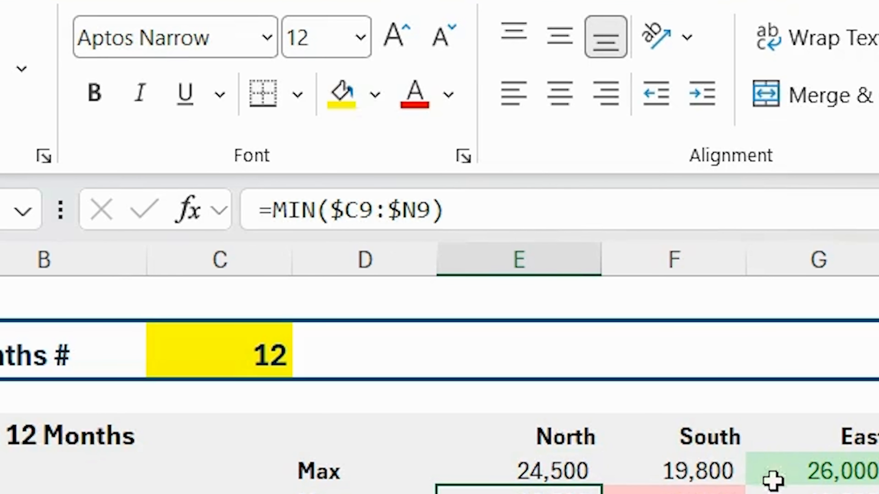
pyautogui.click(690, 468)
pyautogui.click(697, 490)
pyautogui.click(787, 477)
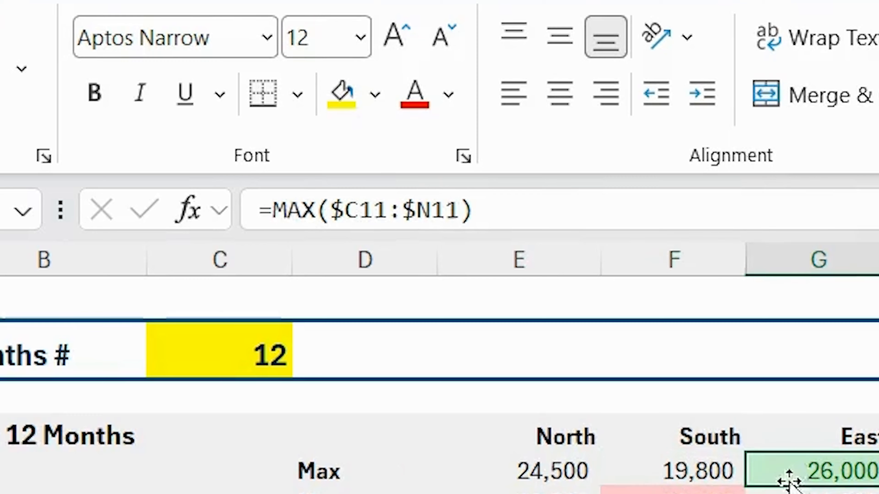
pyautogui.click(789, 491)
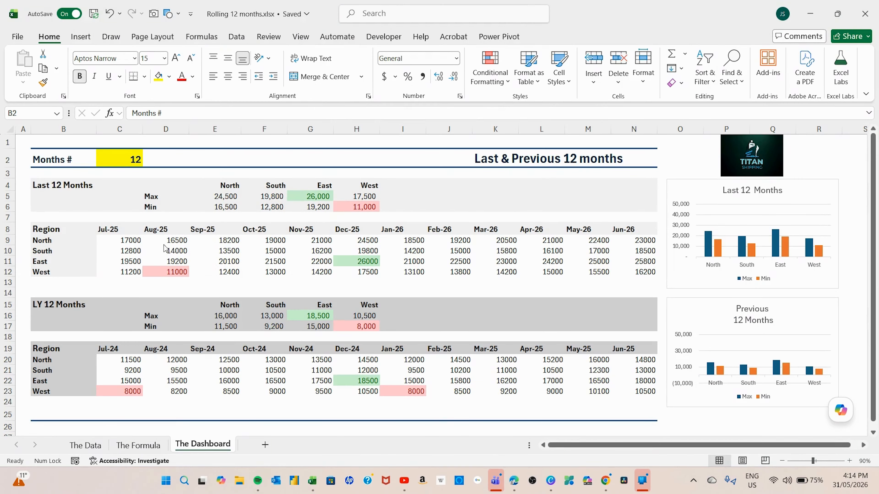
# - Review the highest and lowest value highlighting across E5:H5, E6:H6 and the monthly figures in C9:N12 and C20:N23
pyautogui.click(314, 198)
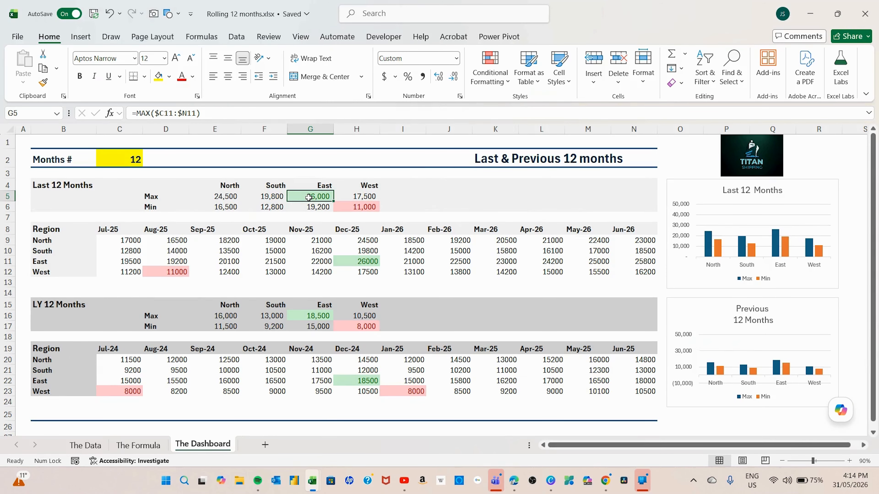
pyautogui.moveTo(217, 197); pyautogui.dragTo(360, 197)
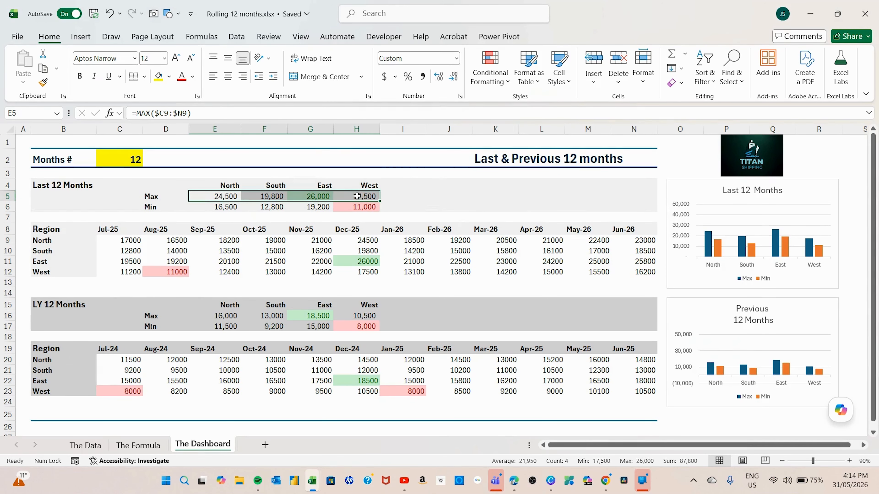
pyautogui.click(217, 207)
pyautogui.moveTo(217, 206); pyautogui.dragTo(356, 207)
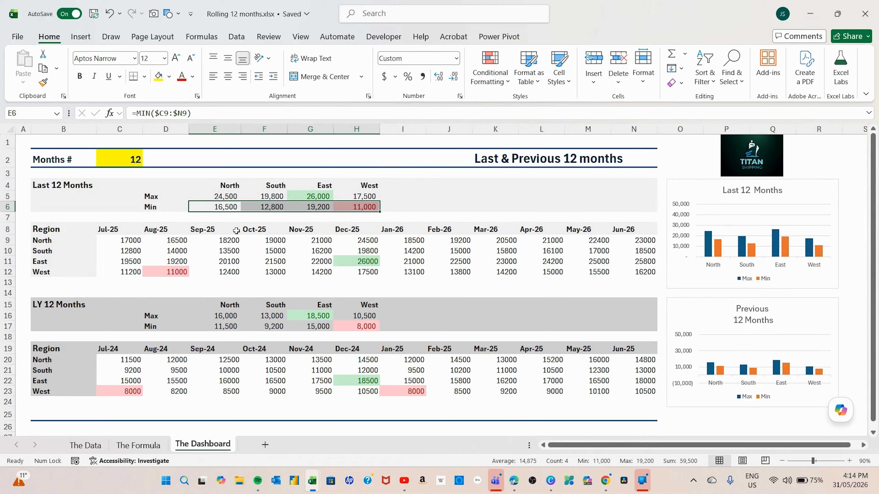
pyautogui.moveTo(138, 242); pyautogui.dragTo(619, 275)
pyautogui.moveTo(139, 363); pyautogui.dragTo(623, 391)
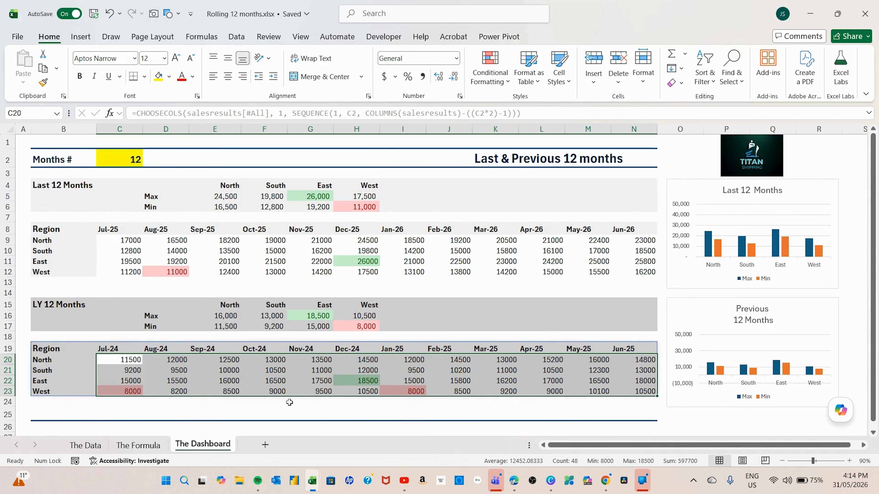
pyautogui.click(278, 413)
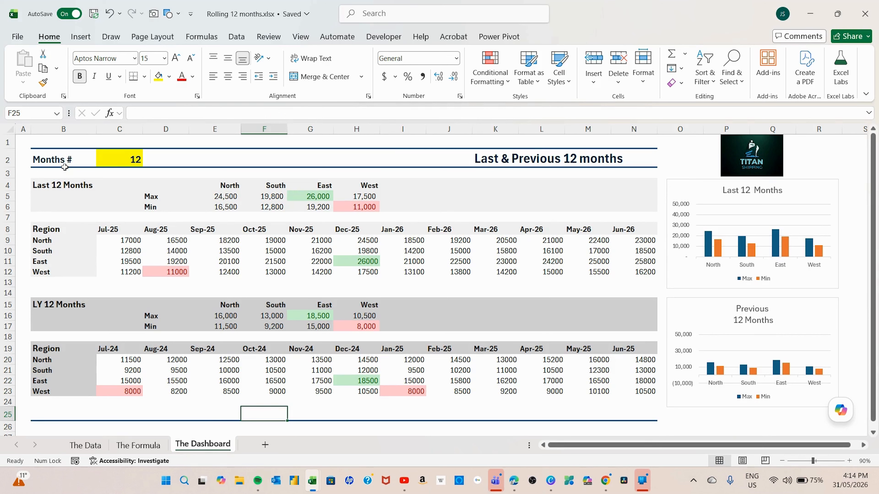
# - Check the cell styles used for the title row B2:N2 and the closing row B25:N25
pyautogui.click(54, 159)
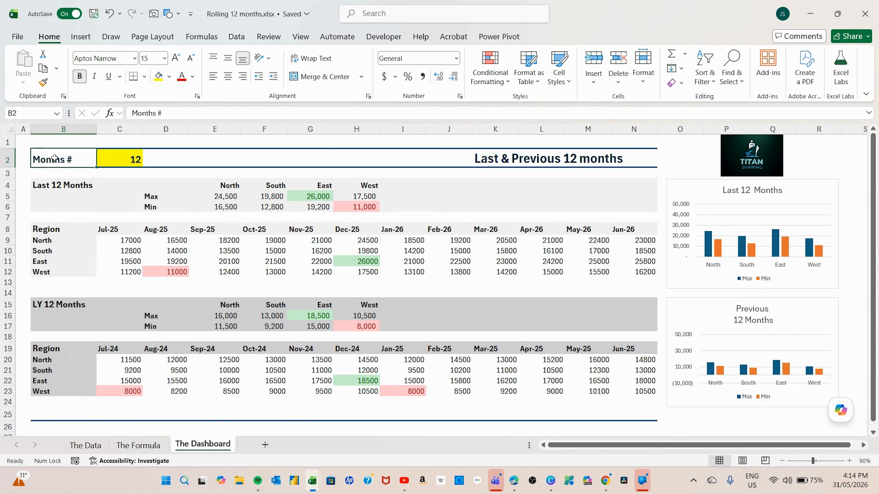
pyautogui.moveTo(54, 158); pyautogui.dragTo(633, 159)
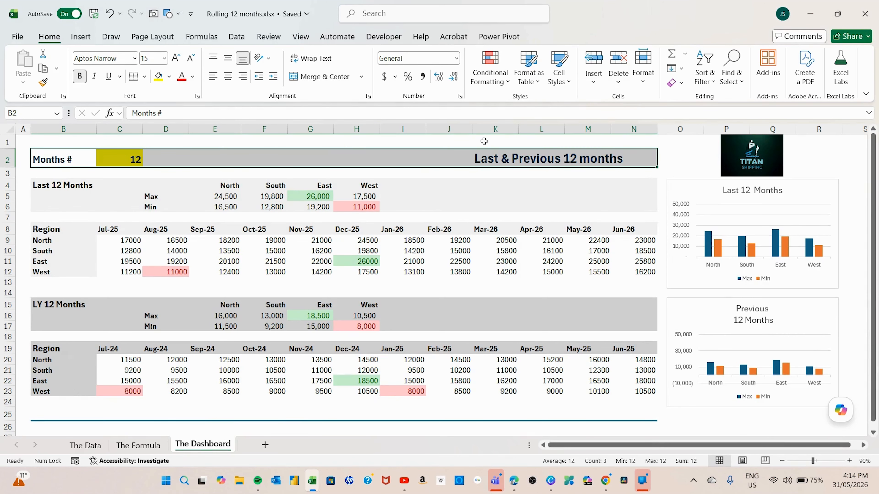
pyautogui.click(559, 69)
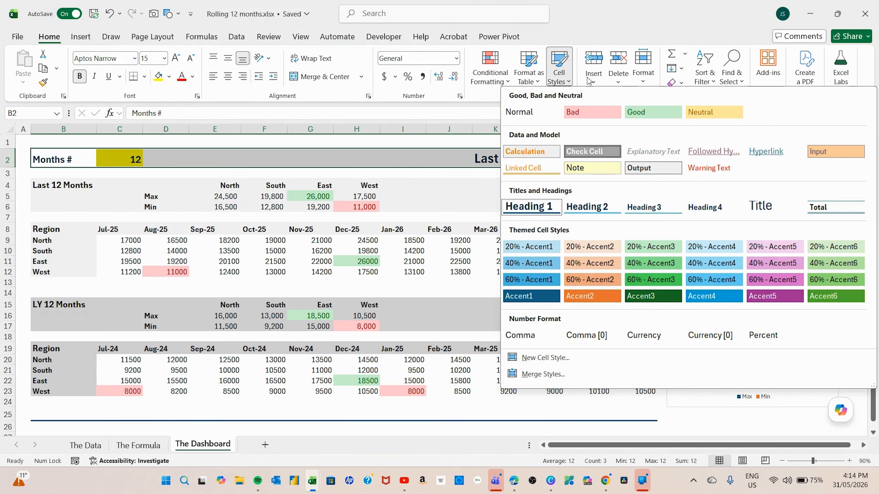
pyautogui.click(330, 141)
pyautogui.moveTo(36, 414); pyautogui.dragTo(620, 408)
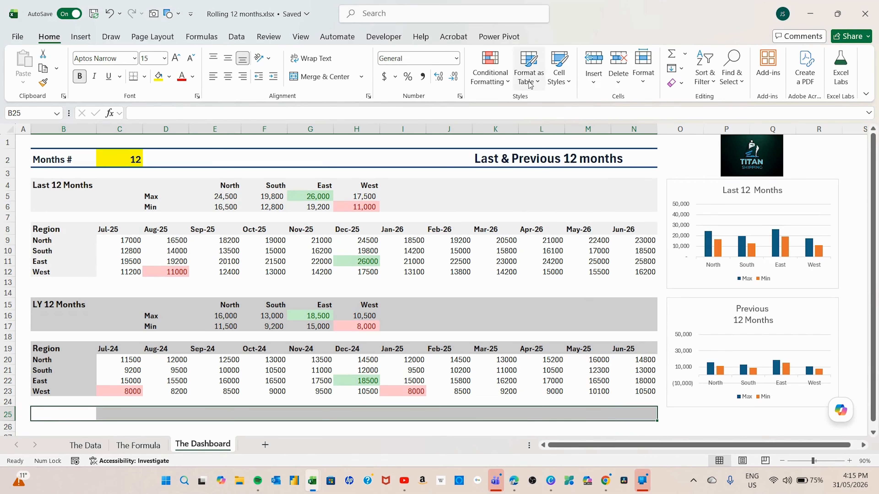
pyautogui.click(559, 69)
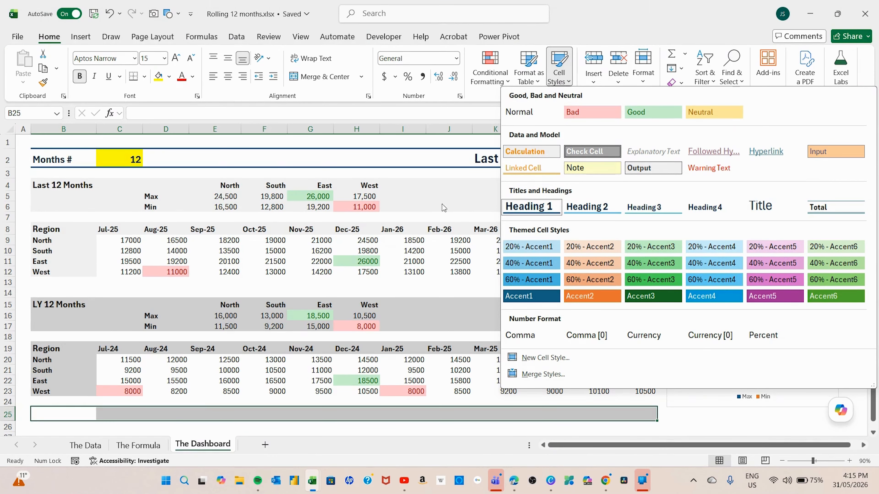
pyautogui.click(94, 133)
pyautogui.click(92, 139)
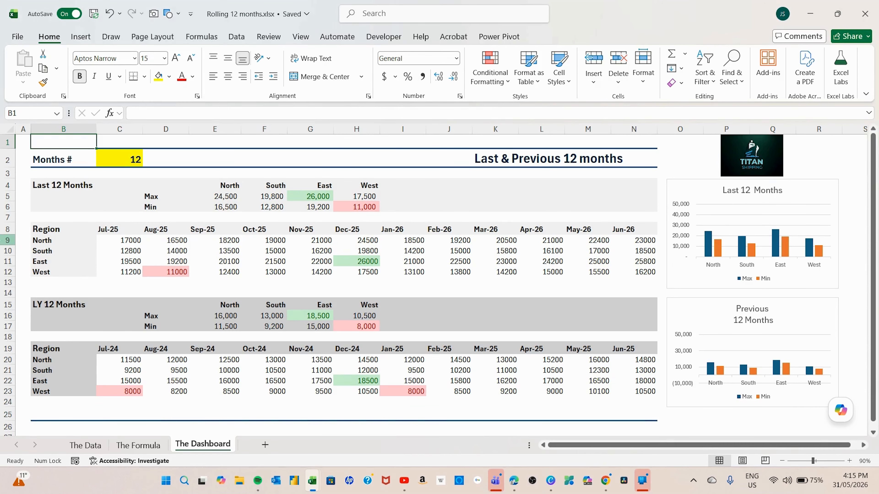
# - Examine the source ranges and compare the value axes of the Last 12 Months and Previous 12 Months charts
pyautogui.click(802, 194)
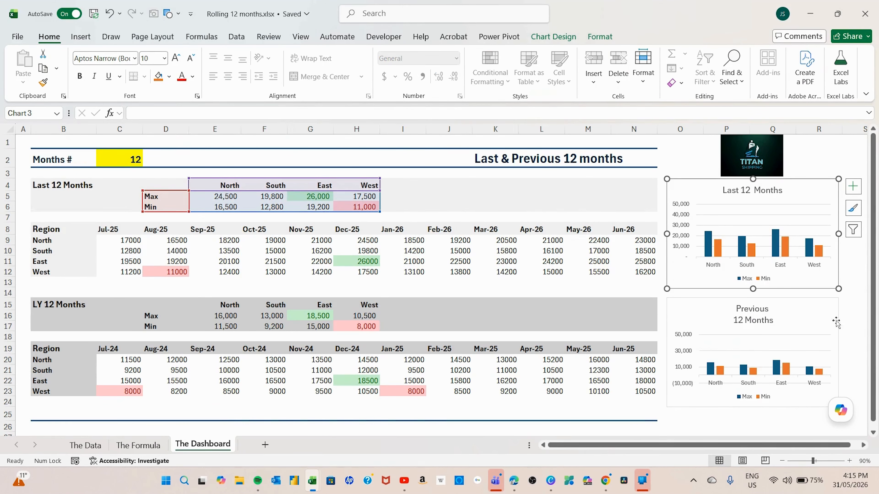
pyautogui.click(808, 316)
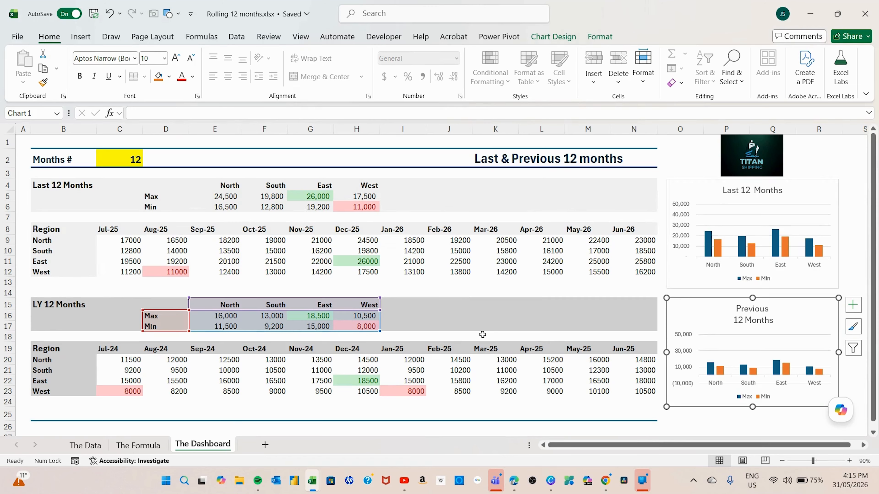
pyautogui.click(824, 146)
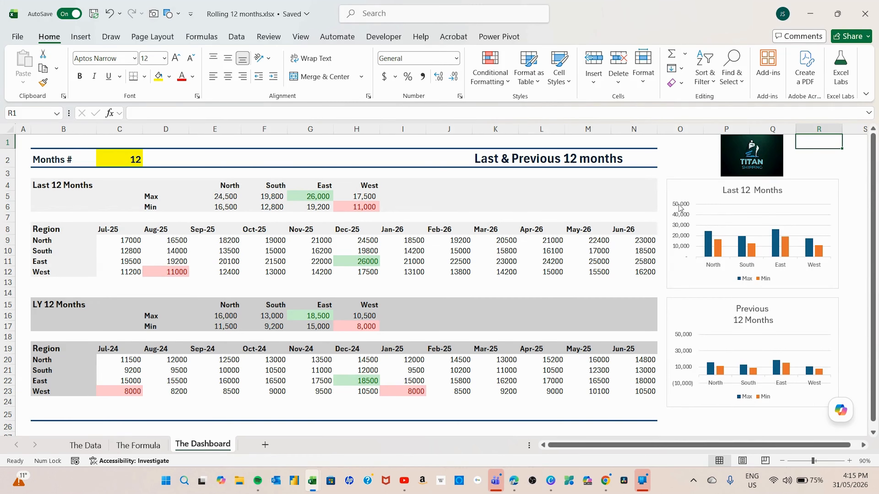
pyautogui.click(680, 246)
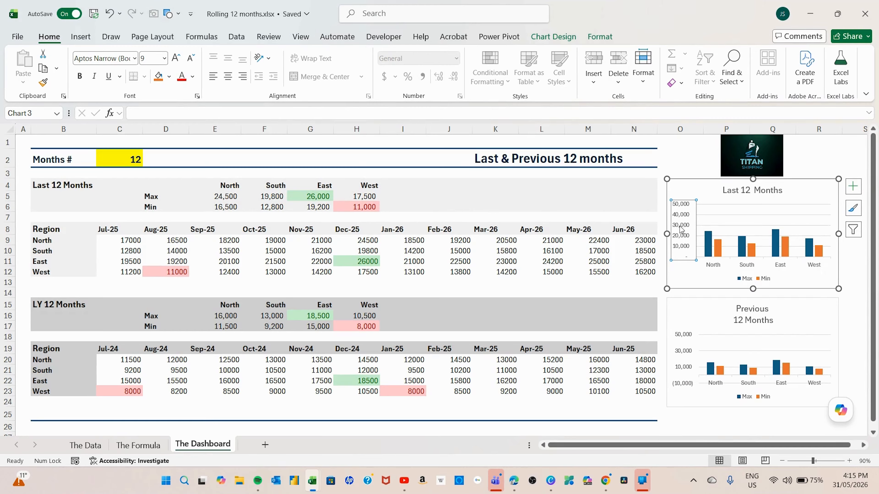
pyautogui.click(684, 343)
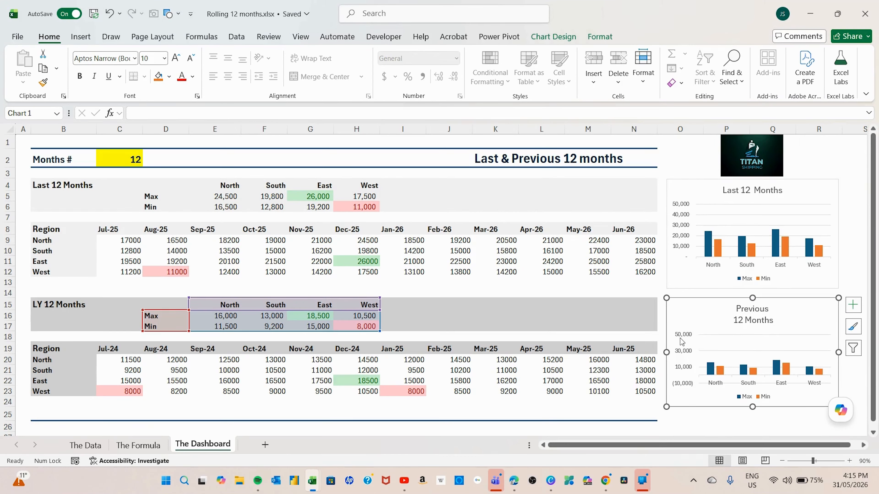
pyautogui.click(685, 341)
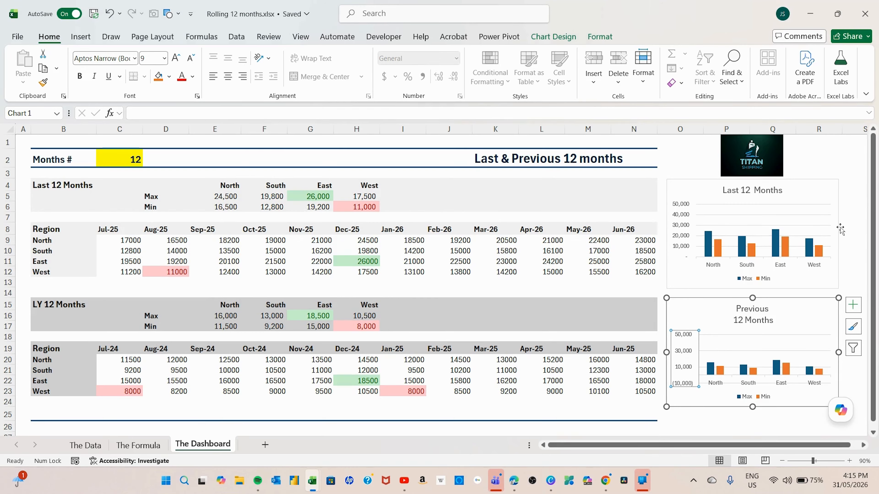
pyautogui.click(837, 143)
pyautogui.click(854, 150)
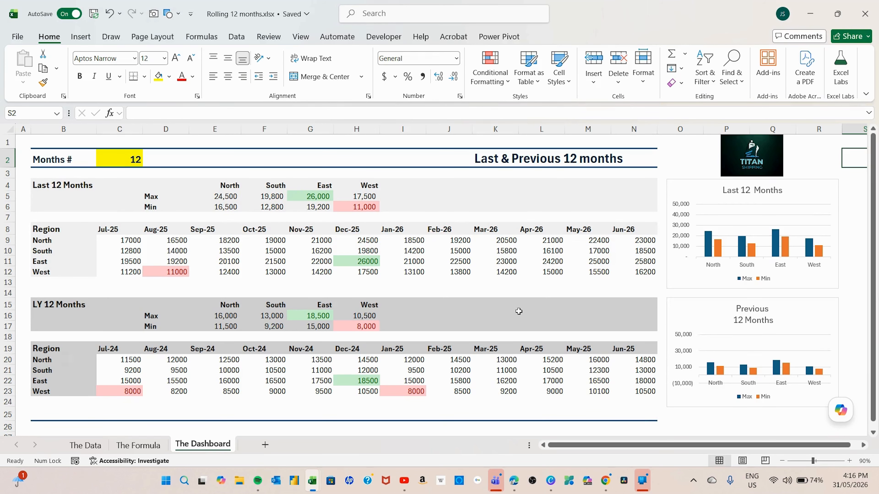
# - Add the Jul-26 new data to the sales table on The Data sheet as the column following Jun-26
pyautogui.click(91, 445)
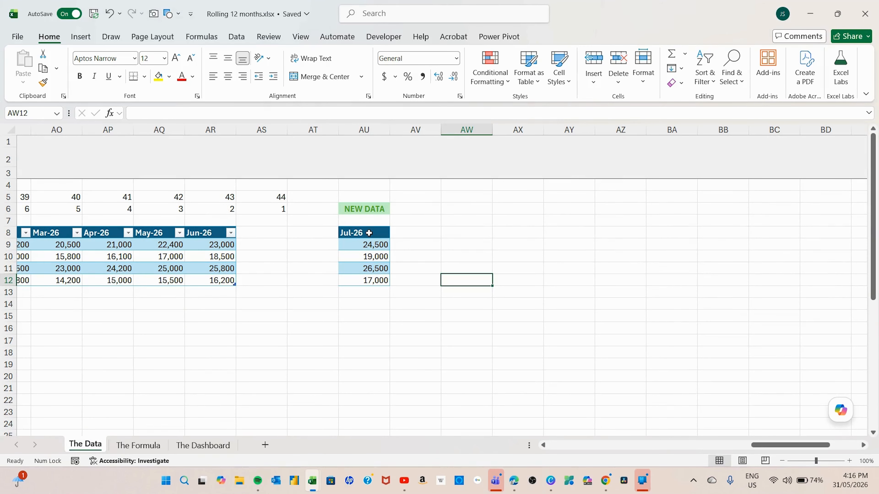
pyautogui.moveTo(369, 232); pyautogui.dragTo(272, 260)
pyautogui.click(362, 328)
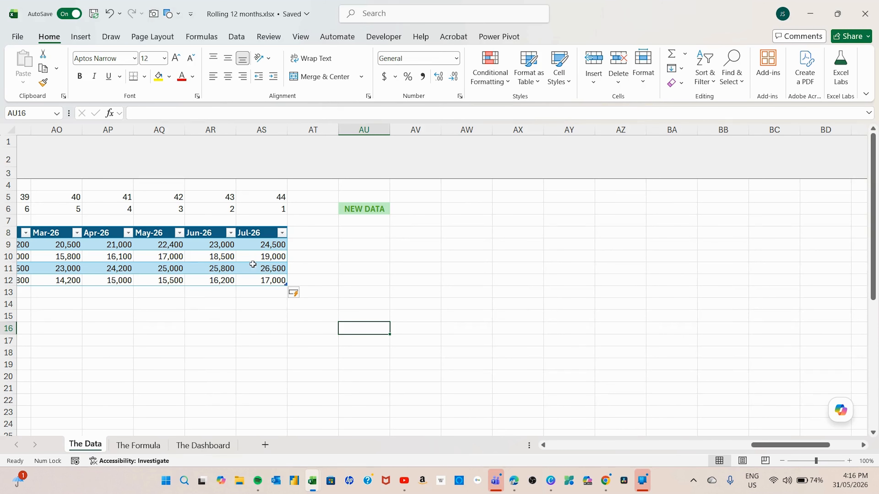
# - Check how The Dashboard's East maximum, month headings and charts respond to the added Jul-26 data
pyautogui.click(203, 447)
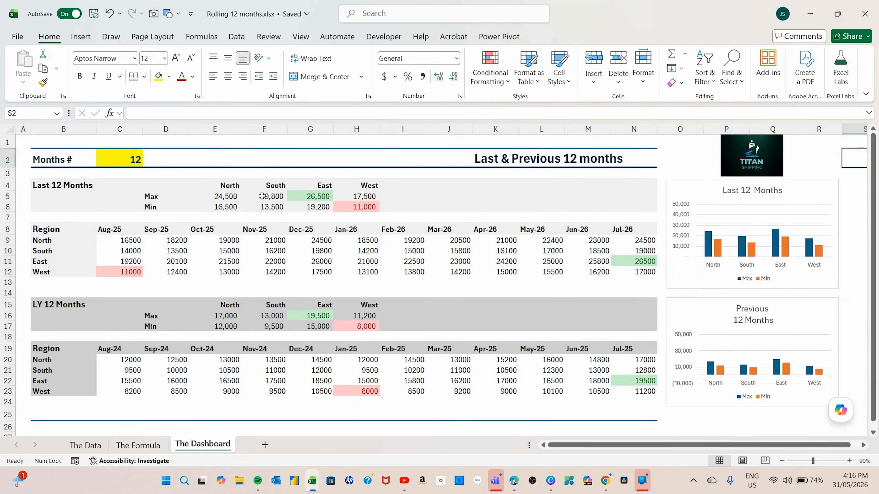
pyautogui.click(317, 196)
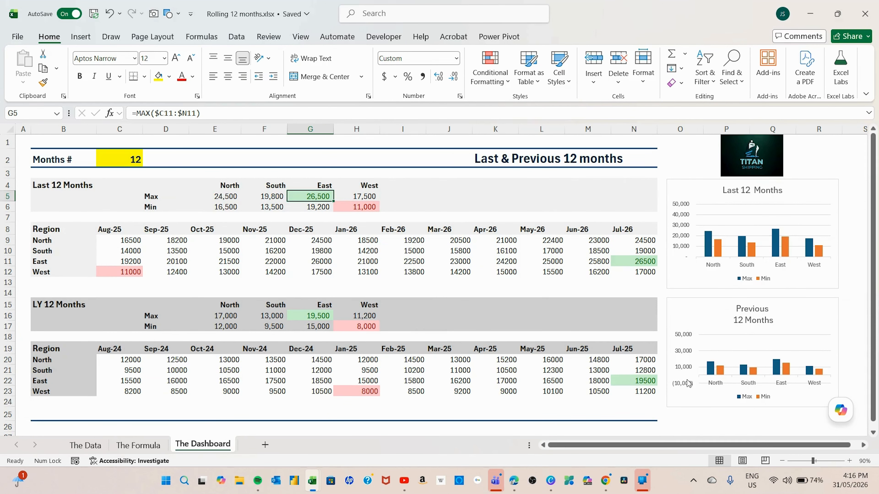
pyautogui.click(645, 351)
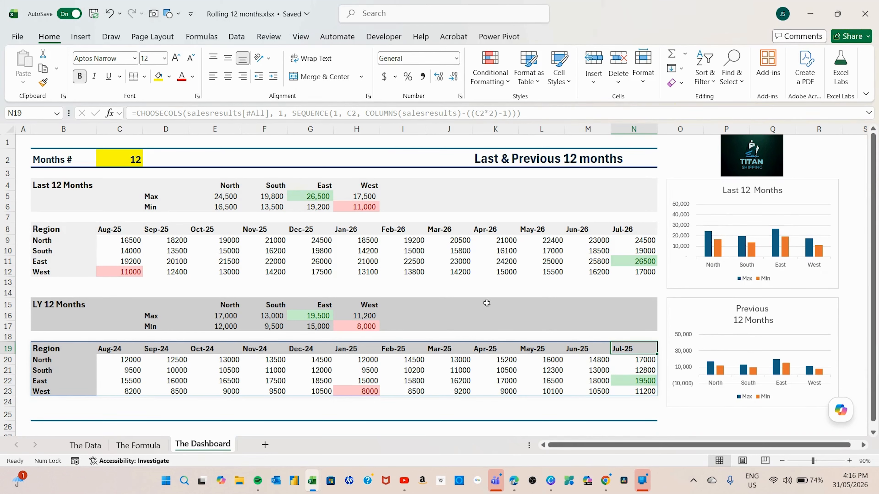
pyautogui.click(26, 139)
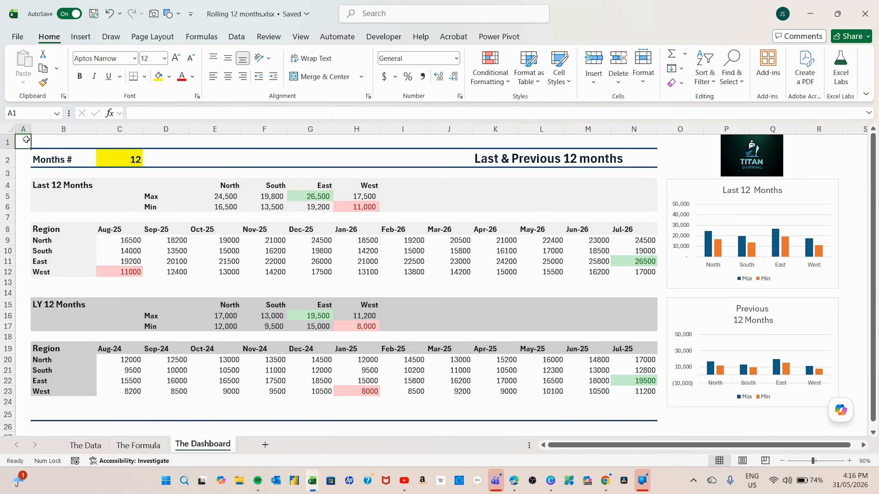
# - Select the header row of the salesresults table on The Data sheet and review its month columns from first to last
pyautogui.click(85, 445)
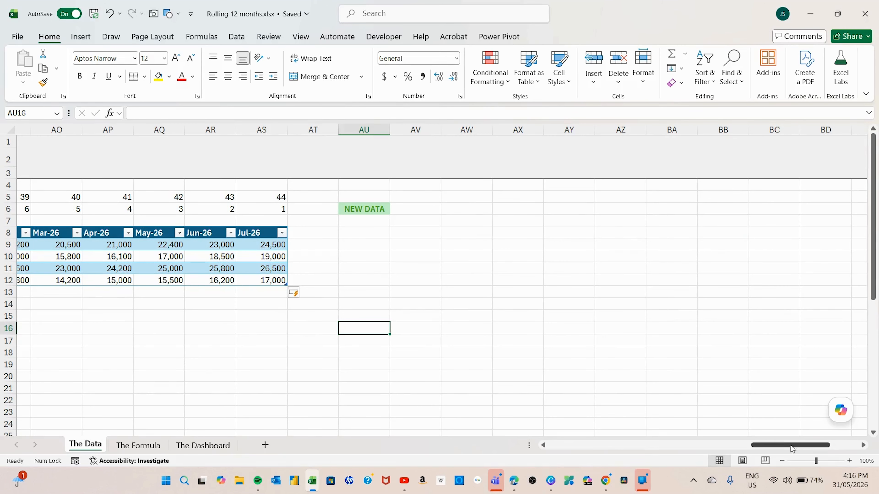
pyautogui.moveTo(789, 445); pyautogui.dragTo(587, 445)
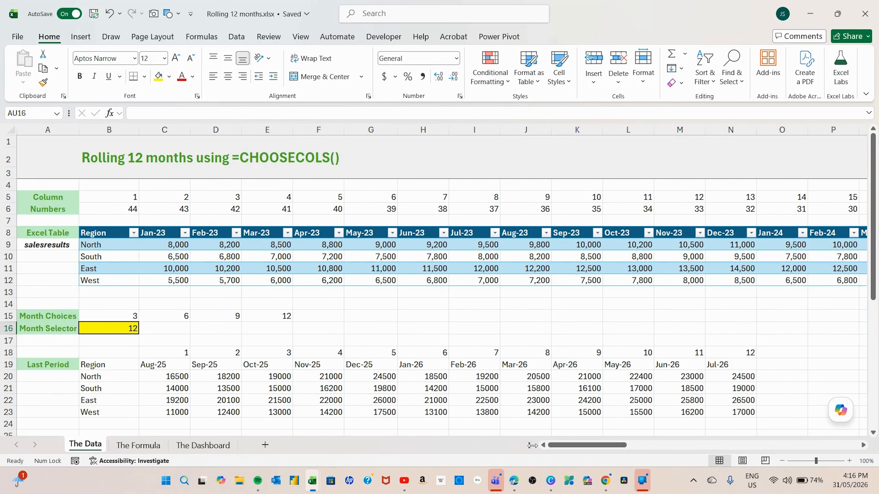
pyautogui.click(83, 237)
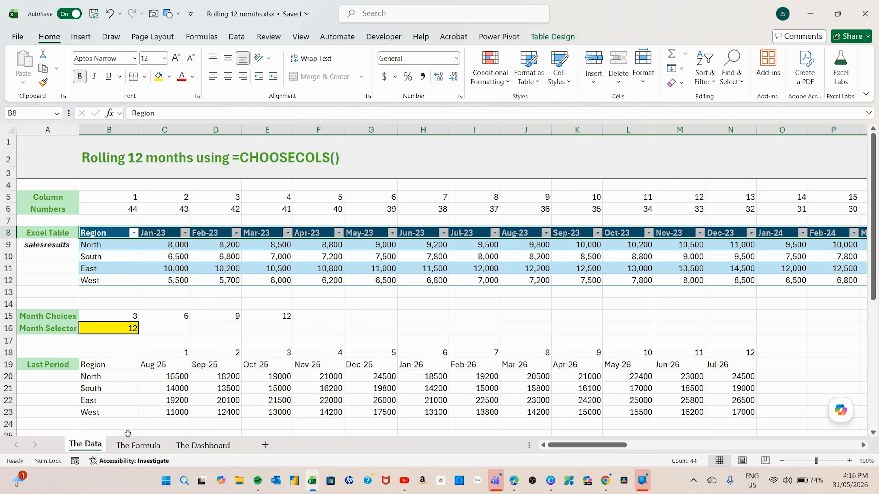
pyautogui.moveTo(578, 447); pyautogui.dragTo(741, 450)
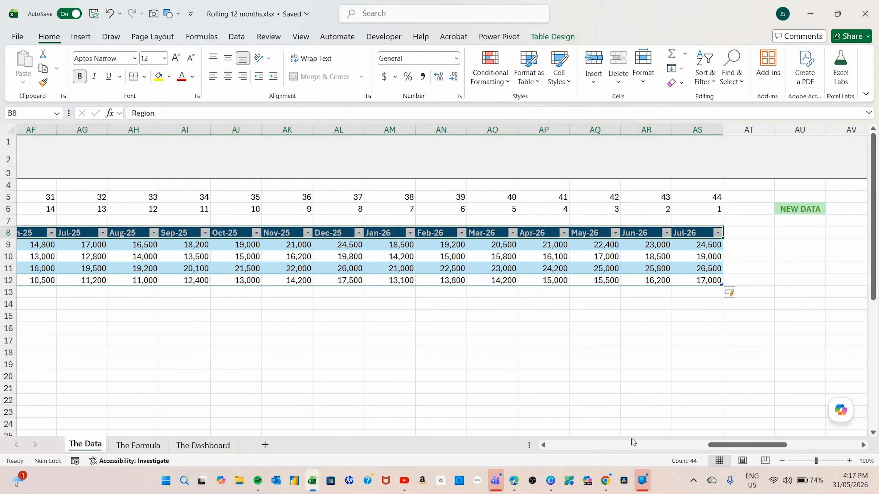
pyautogui.moveTo(735, 445); pyautogui.dragTo(735, 446)
pyautogui.moveTo(730, 449); pyautogui.dragTo(145, 449)
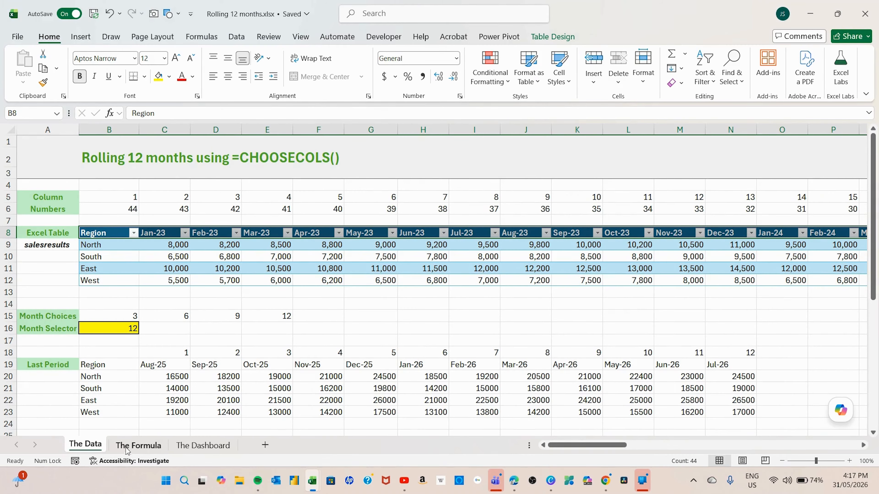
# - Review the annotated CHOOSECOLS formula and the CHOOSECOLS, SEQUENCE and COLUMNS argument notes on The Formula sheet
pyautogui.click(154, 448)
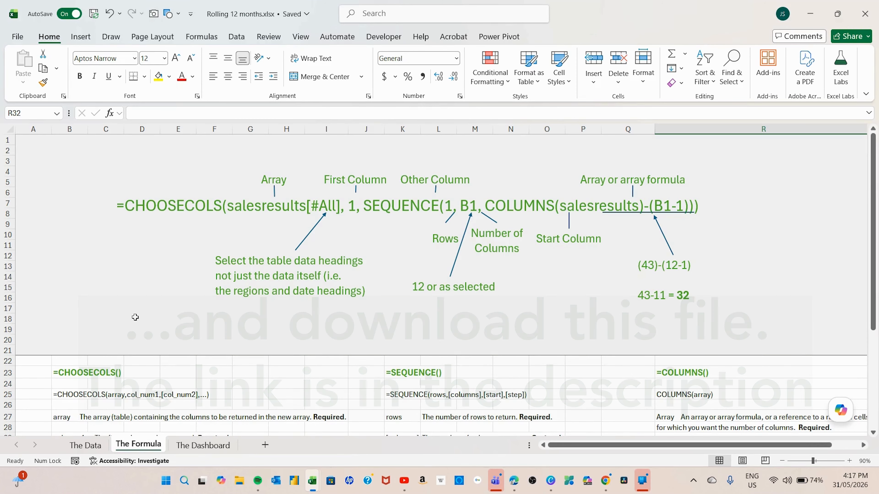
pyautogui.scroll(-5, 164, 390)
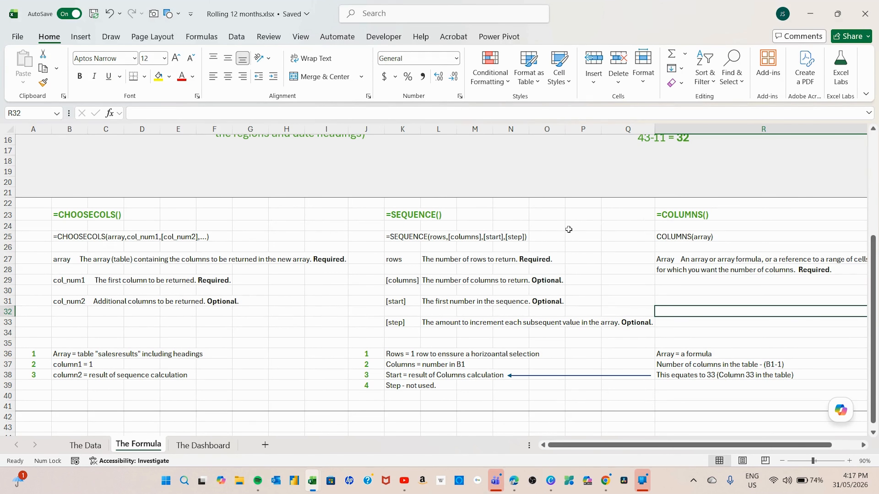
pyautogui.scroll(4, 568, 230)
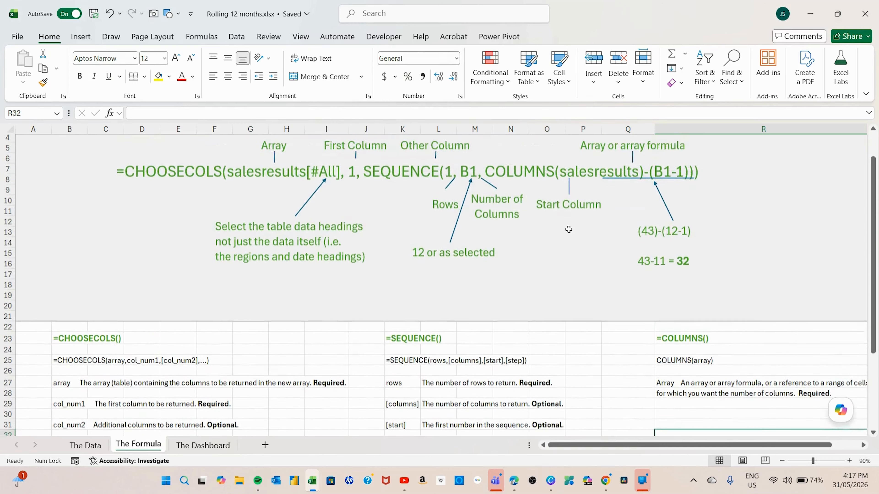
pyautogui.scroll(1, 553, 230)
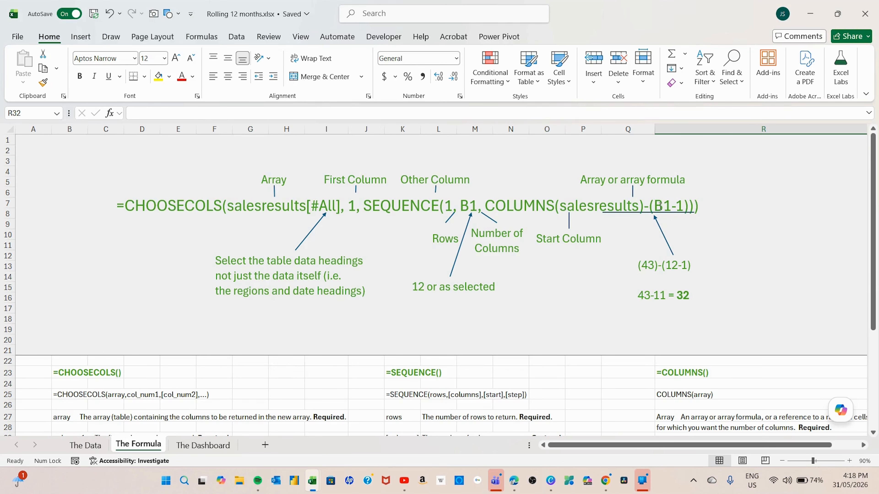
# - Test The Dashboard's Months # selector with 9, 6 and 3 months, and return it to 12
pyautogui.click(201, 446)
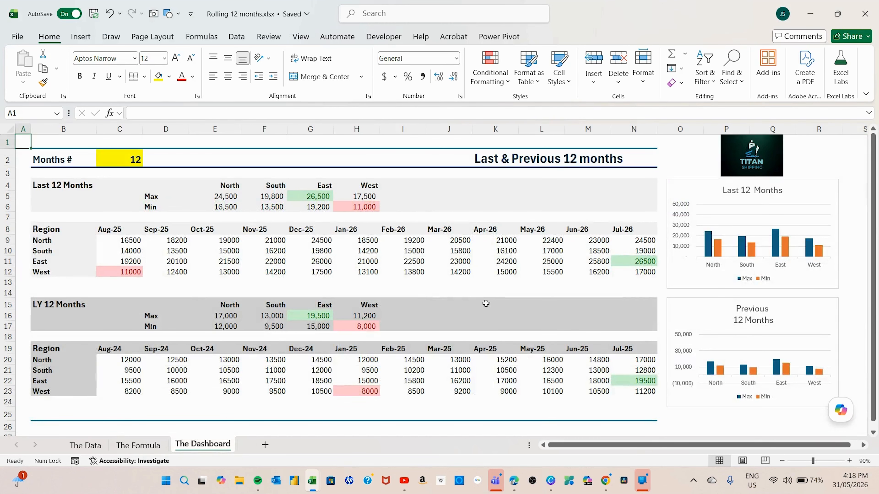
pyautogui.click(103, 156)
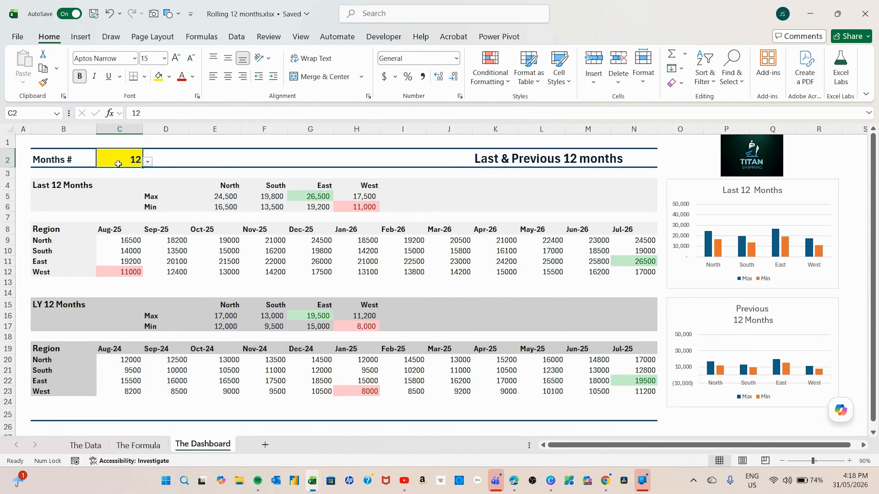
pyautogui.click(147, 163)
pyautogui.click(127, 192)
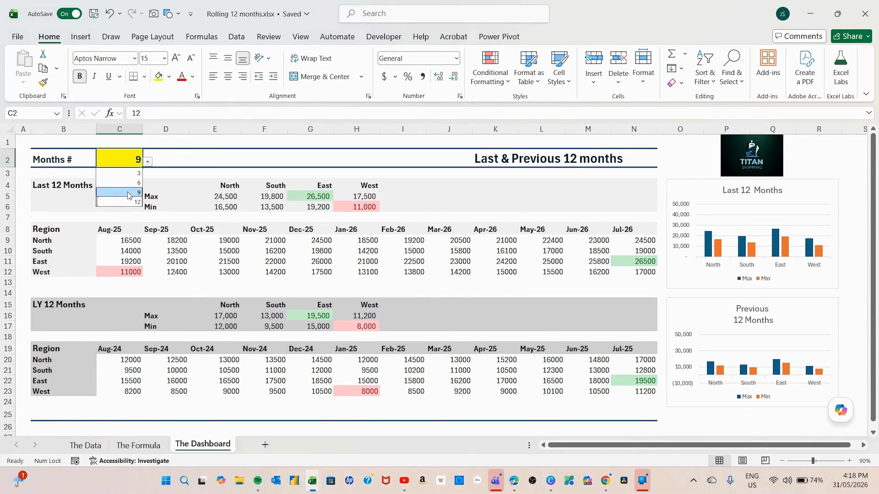
pyautogui.click(148, 162)
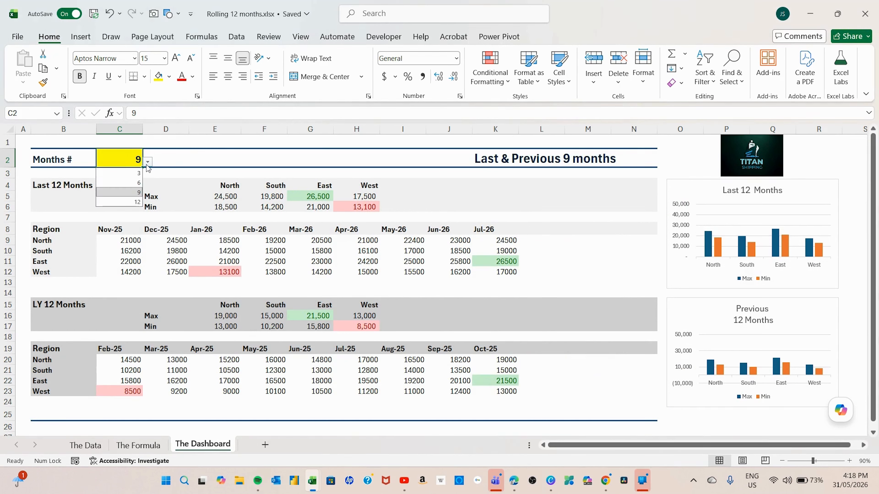
pyautogui.click(126, 182)
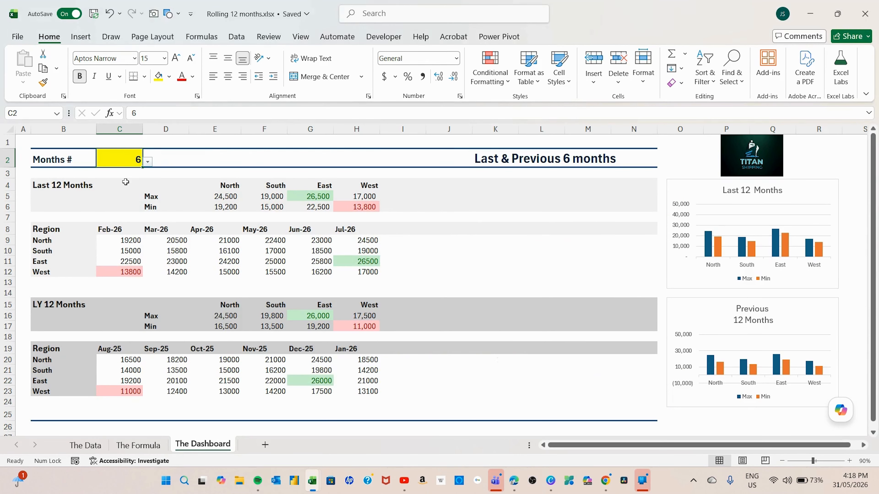
pyautogui.click(148, 161)
pyautogui.click(131, 173)
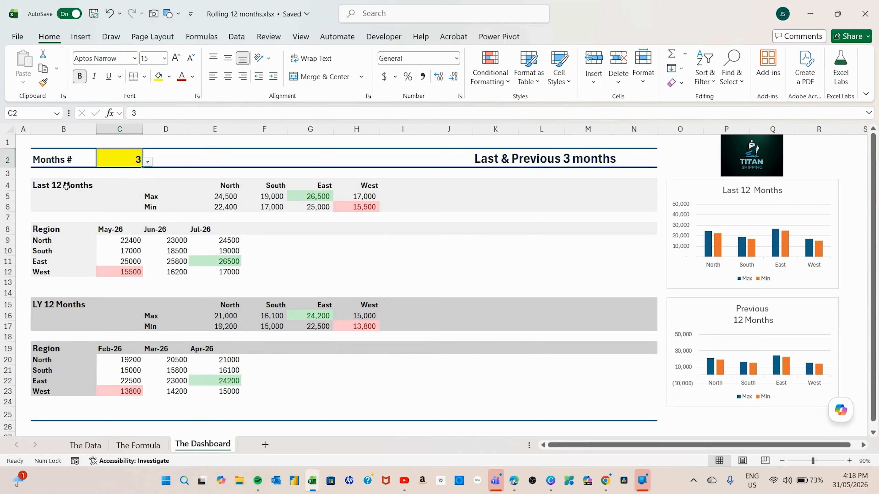
pyautogui.click(148, 161)
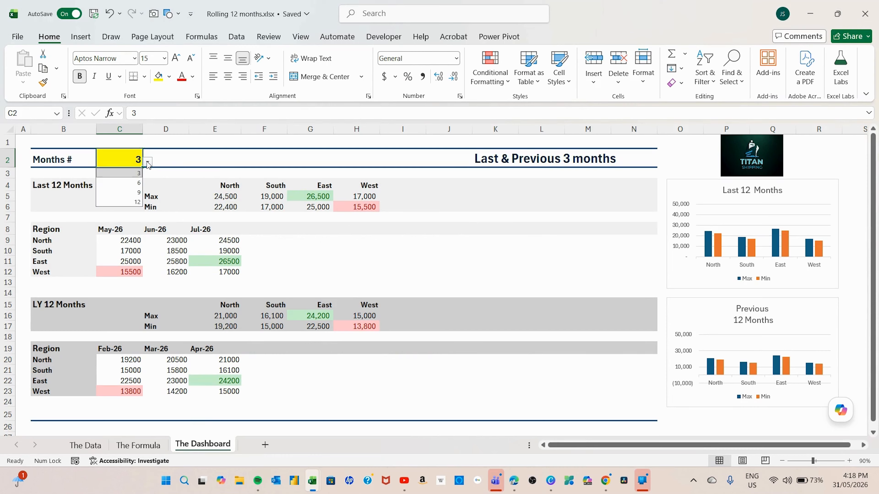
pyautogui.click(126, 203)
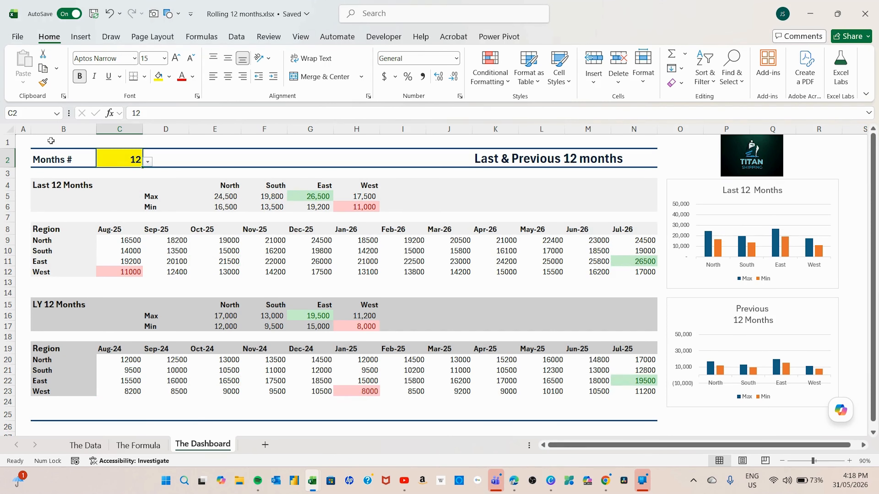
pyautogui.click(26, 141)
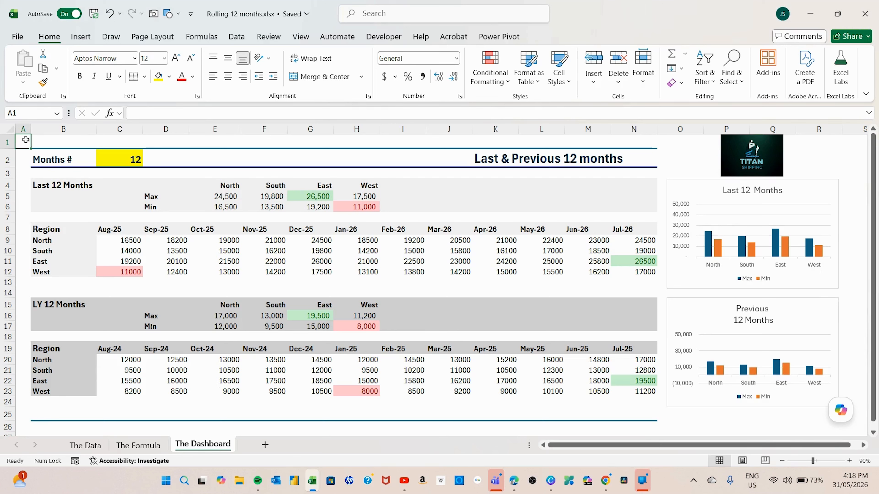
# - Inspect the CHOOSECOLS formula in B8 that fills the Last 12 Months region table
pyautogui.click(135, 242)
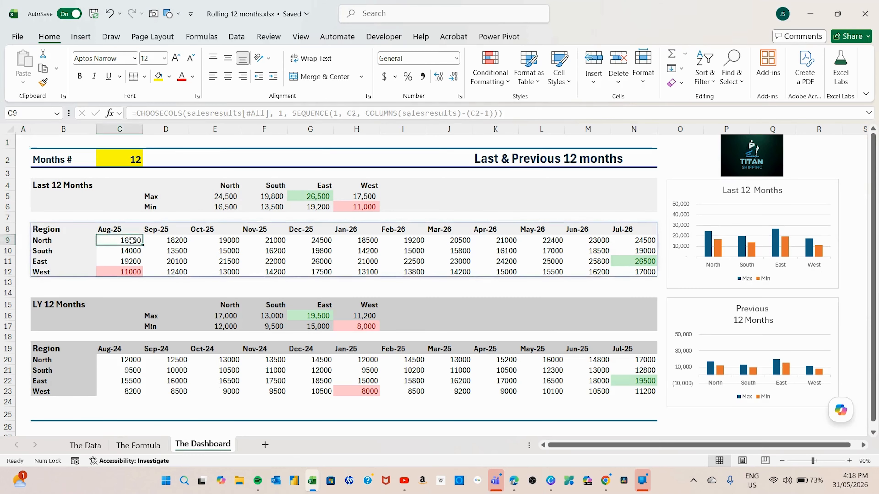
pyautogui.click(52, 231)
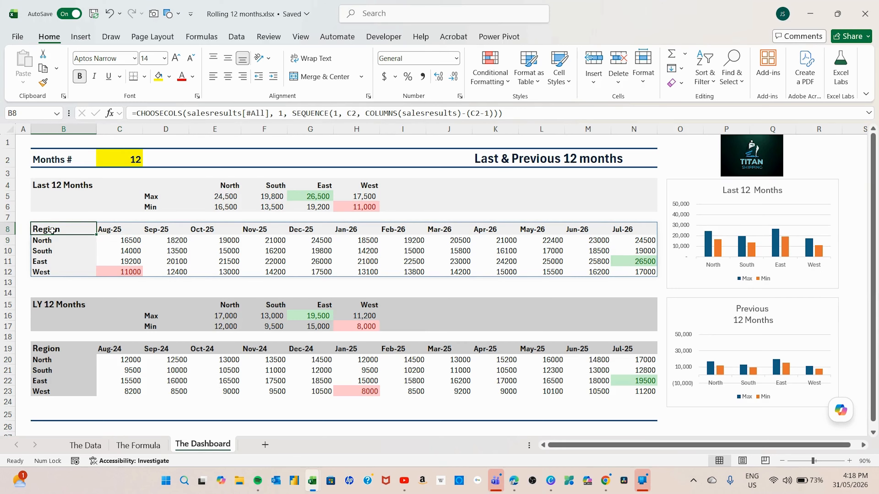